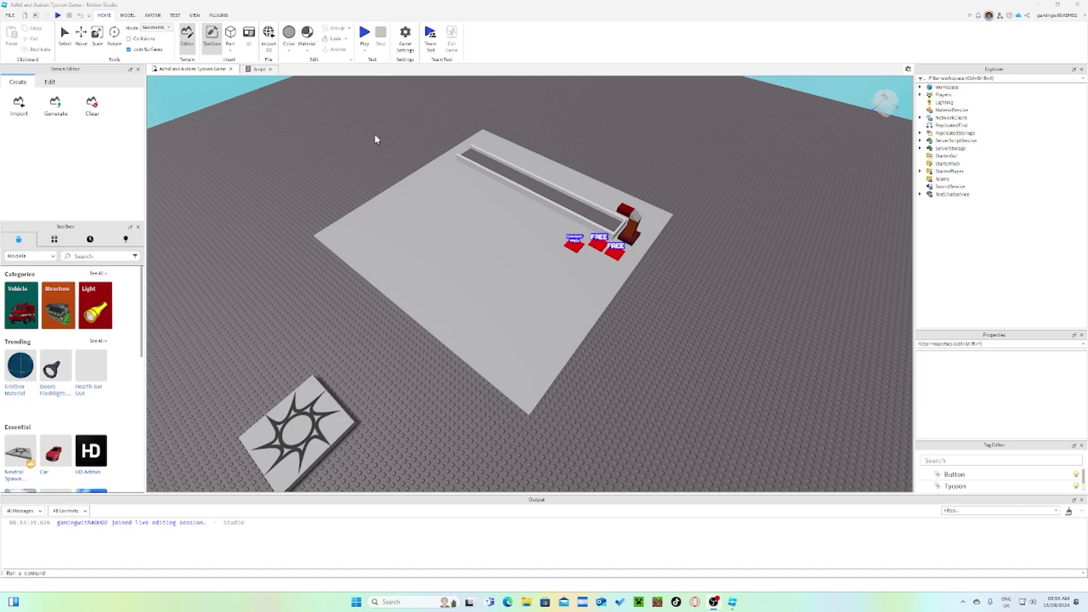
Step: Start a play test and walk the avatar from the spawn to the red purchase buttons on the tycoon base
{"action": "left_click", "coordinate": [360, 27]}
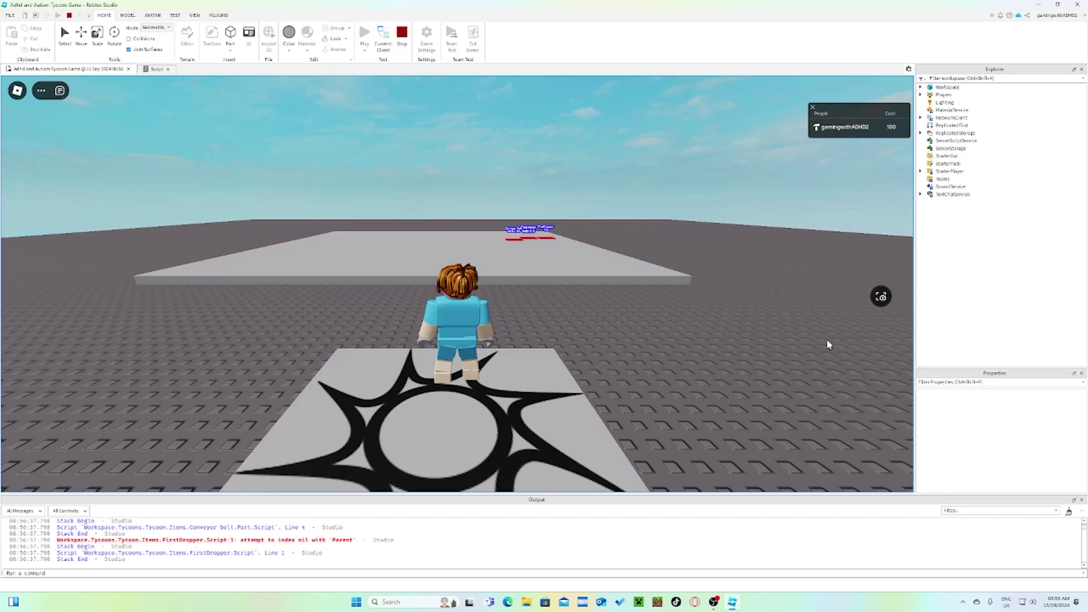
{"action": "key", "text": "w"}
{"action": "key", "text": "w"}
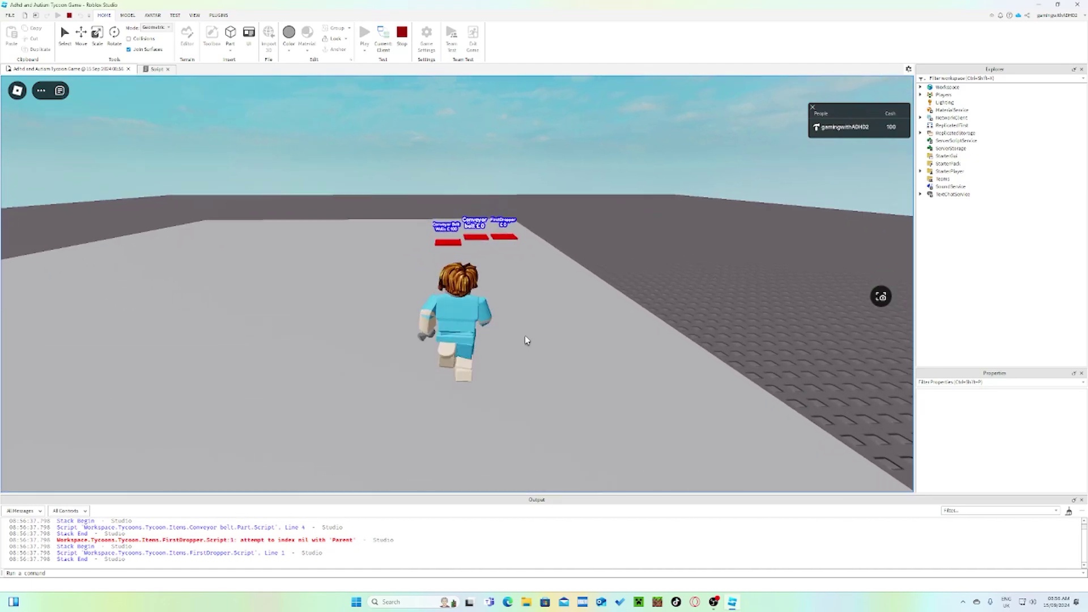
{"action": "key", "text": "w"}
{"action": "right_click_drag", "start_coordinate": [525, 340], "coordinate": [525, 340]}
{"action": "scroll", "coordinate": [525, 340], "scroll_direction": "up", "scroll_amount": 3}
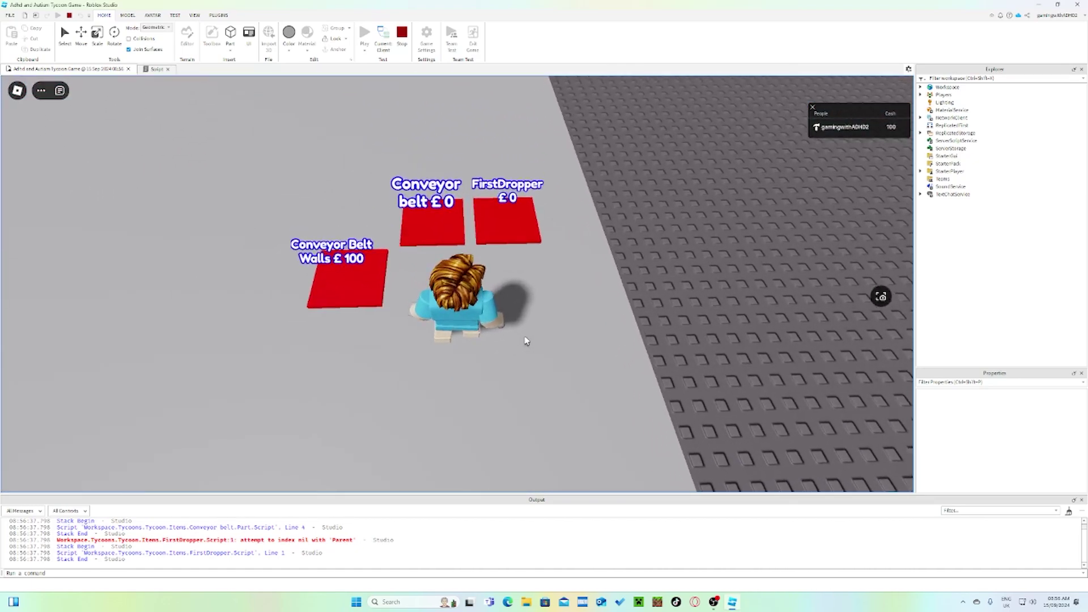
{"action": "key", "text": "a"}
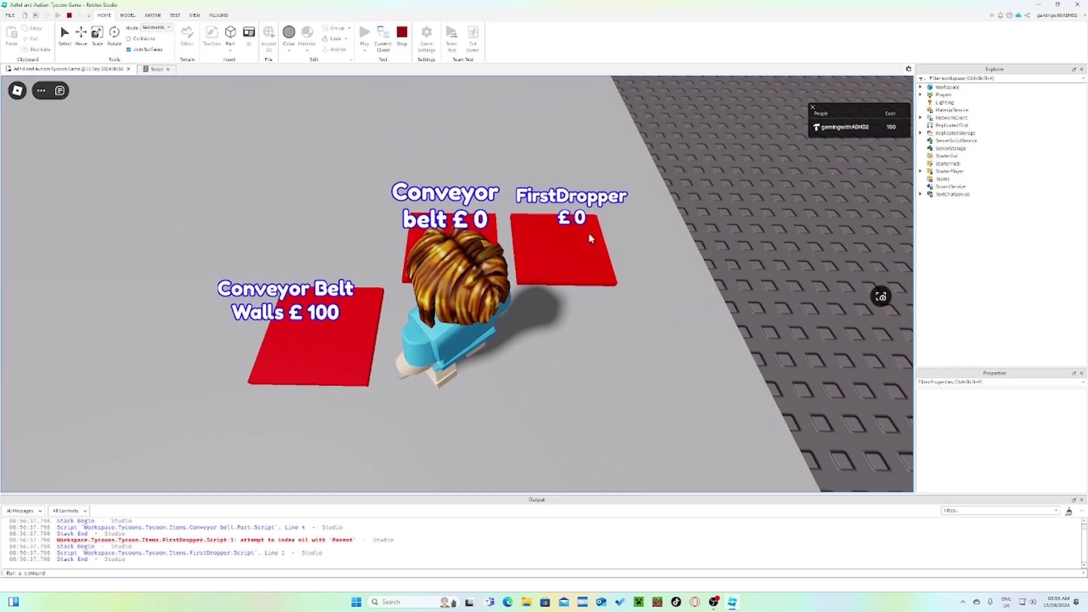
Step: Buy the Conveyor belt and FirstDropper on their £ 0 buttons and watch the dropped blocks travel along the belt
{"action": "scroll", "coordinate": [513, 317], "scroll_direction": "down", "scroll_amount": 1}
{"action": "key", "text": "w"}
{"action": "right_click_drag", "start_coordinate": [513, 317], "coordinate": [512, 320]}
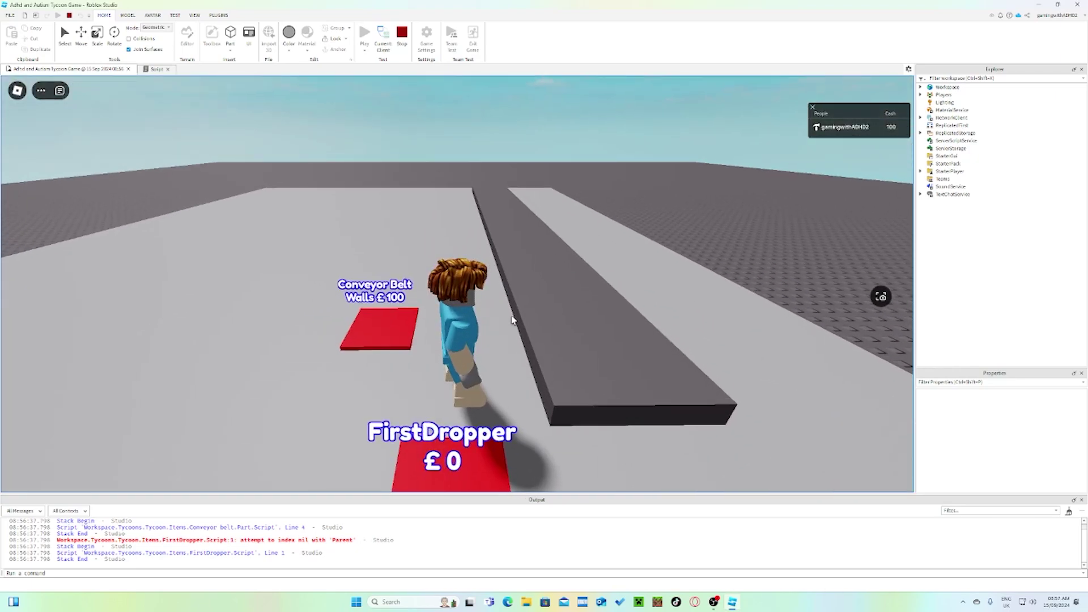
{"action": "key", "text": "s"}
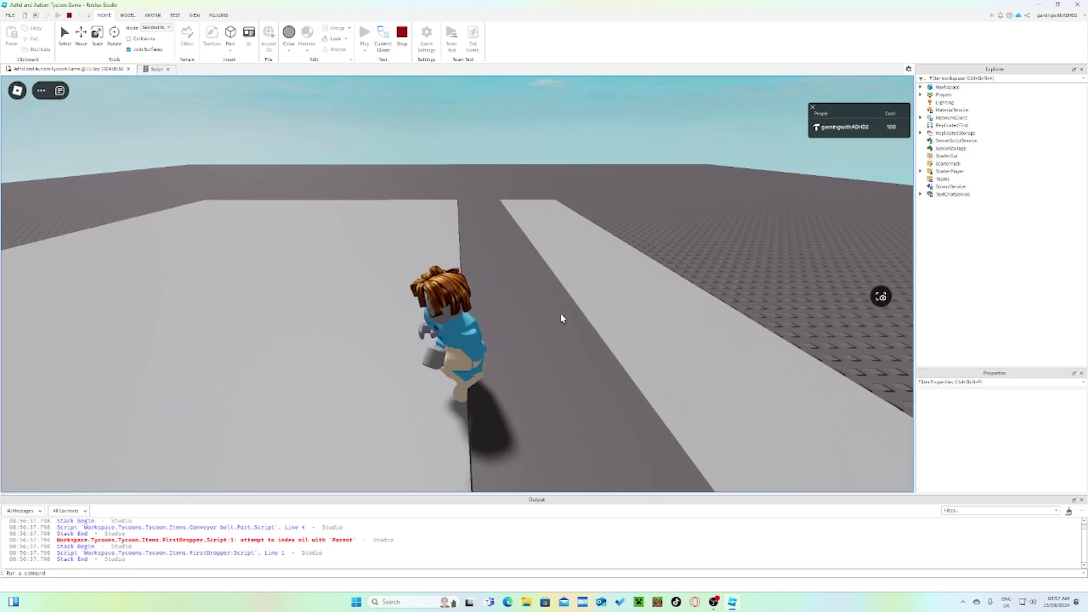
{"action": "key", "text": "s"}
{"action": "right_click_drag", "start_coordinate": [562, 319], "coordinate": [559, 318]}
{"action": "key", "text": "a"}
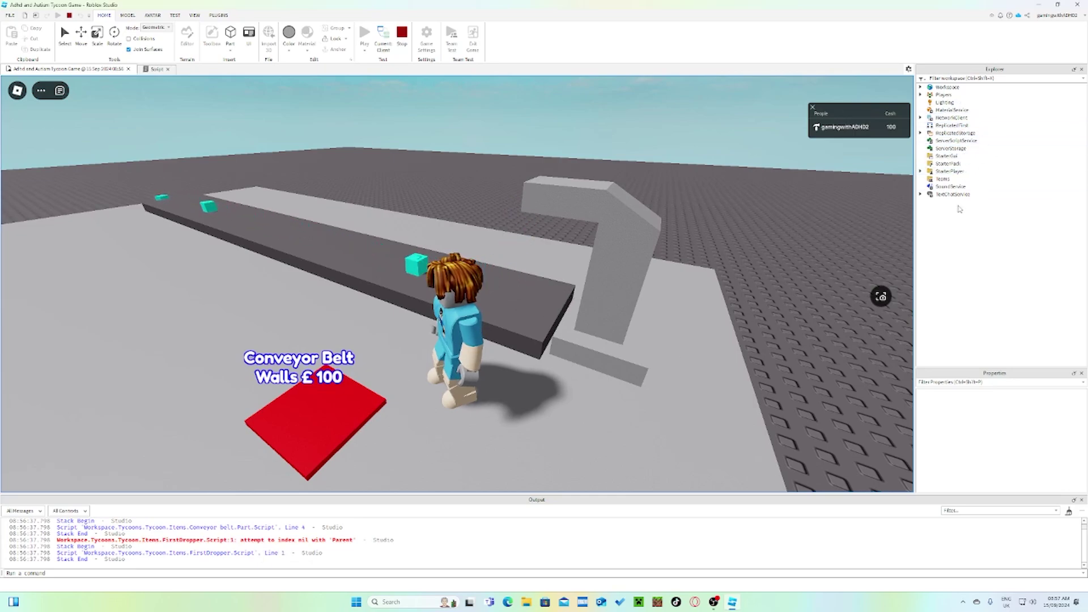
{"action": "right_click_drag", "start_coordinate": [557, 287], "coordinate": [419, 267]}
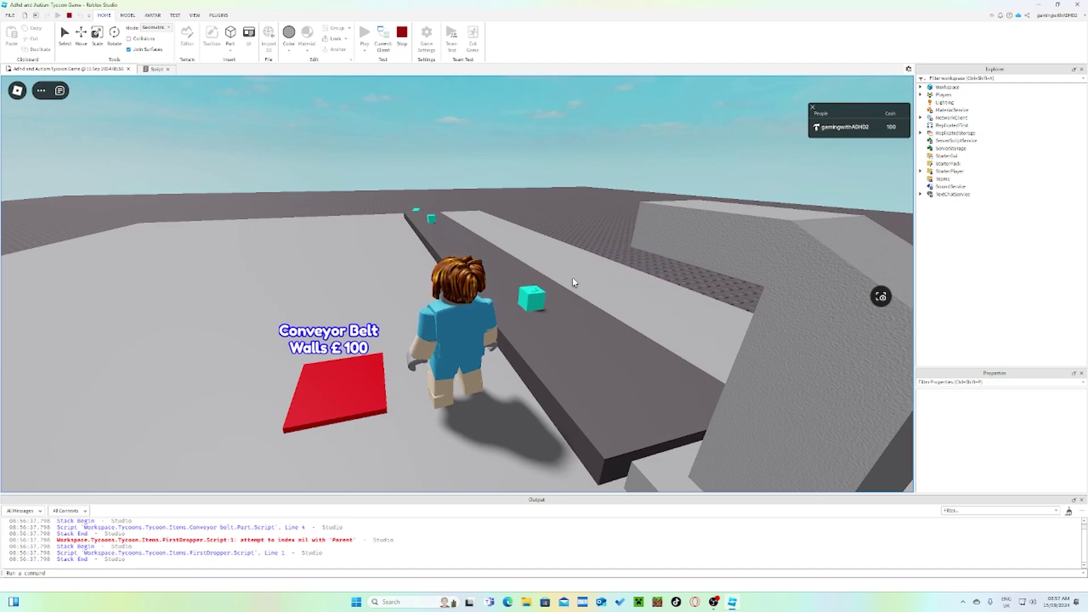
Step: Buy the Conveyor Belt Walls for £ 100, check the far end of the belt, and end the play test
{"action": "right_click_drag", "start_coordinate": [573, 283], "coordinate": [526, 451]}
{"action": "key", "text": "a"}
{"action": "key", "text": "s"}
{"action": "key", "text": "w"}
{"action": "right_click_drag", "start_coordinate": [525, 306], "coordinate": [516, 322]}
{"action": "key", "text": "d"}
{"action": "key", "text": "s"}
{"action": "key", "text": "d"}
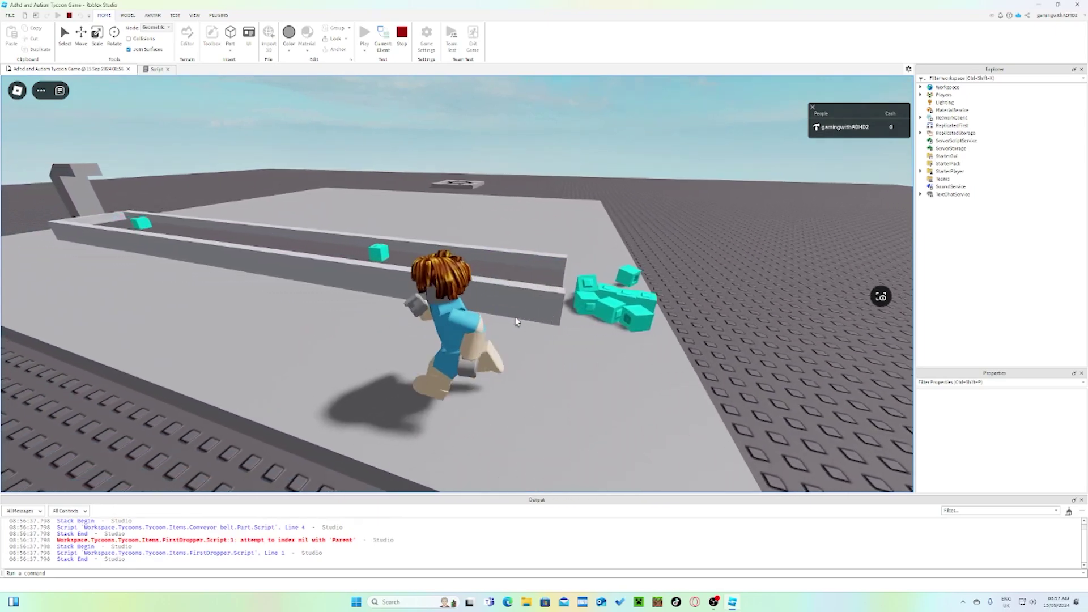
{"action": "key", "text": "shift+F5"}
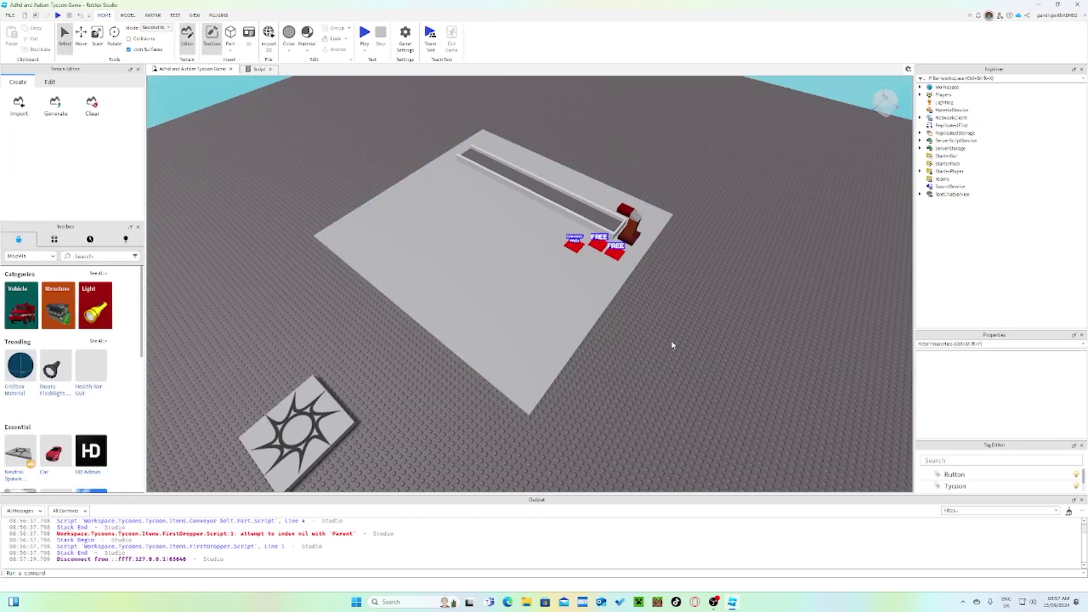
Step: Copy the FirstDropper model from the Items folder of the Tycoon in the Workspace
{"action": "right_click_drag", "start_coordinate": [670, 344], "coordinate": [670, 344]}
{"action": "key", "text": "w"}
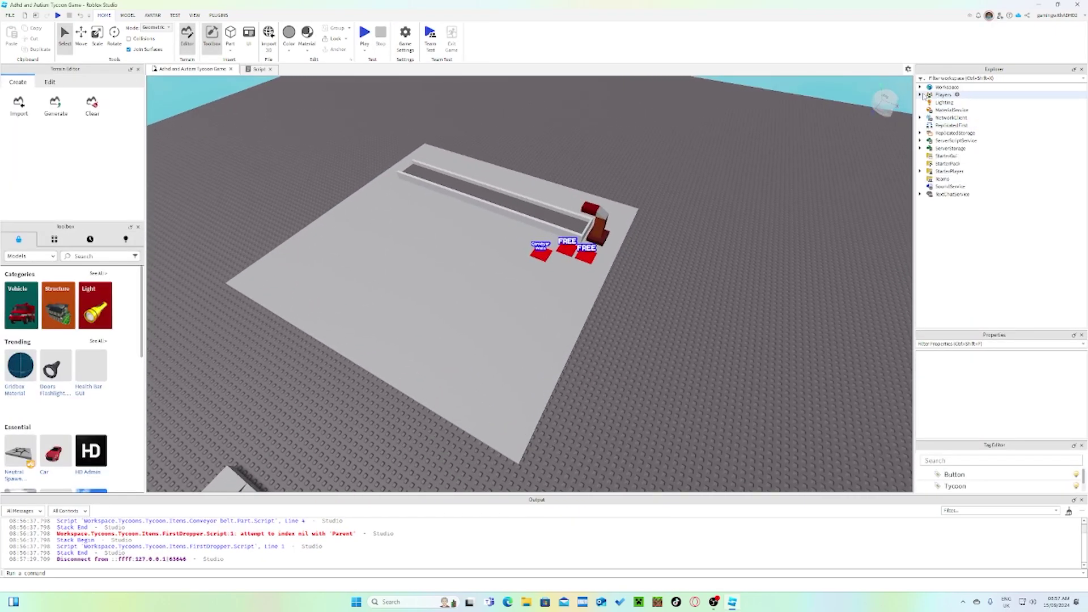
{"action": "left_click", "coordinate": [920, 87]}
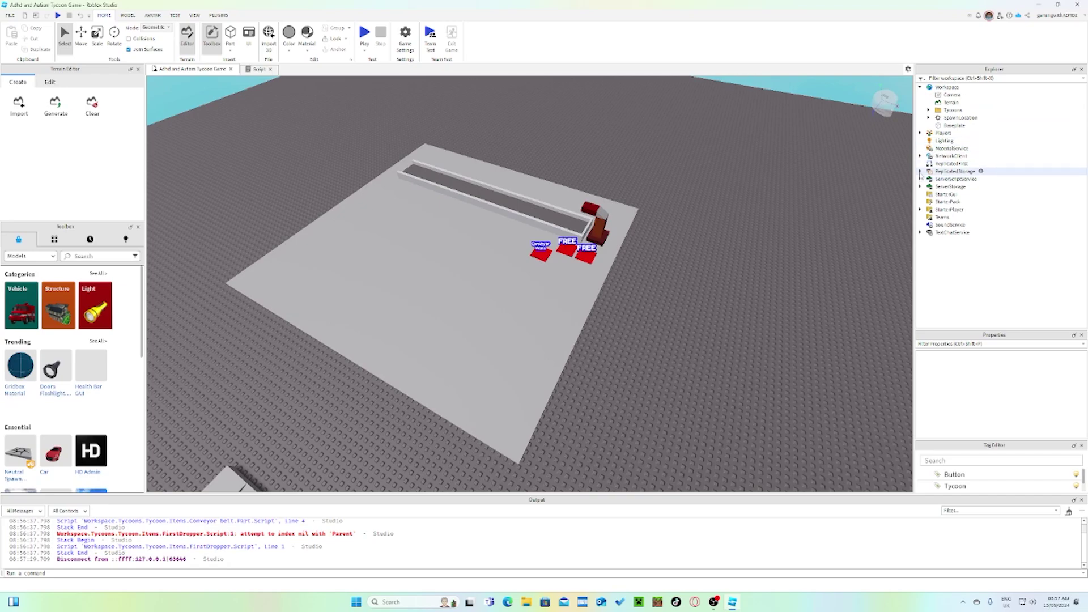
{"action": "left_click", "coordinate": [920, 171]}
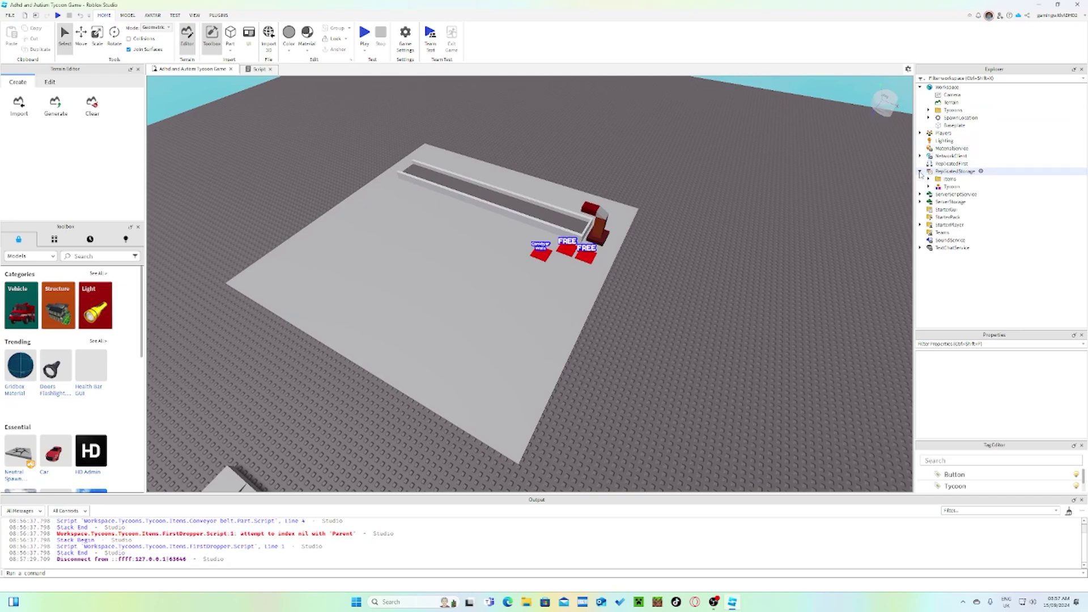
{"action": "left_click", "coordinate": [929, 110]}
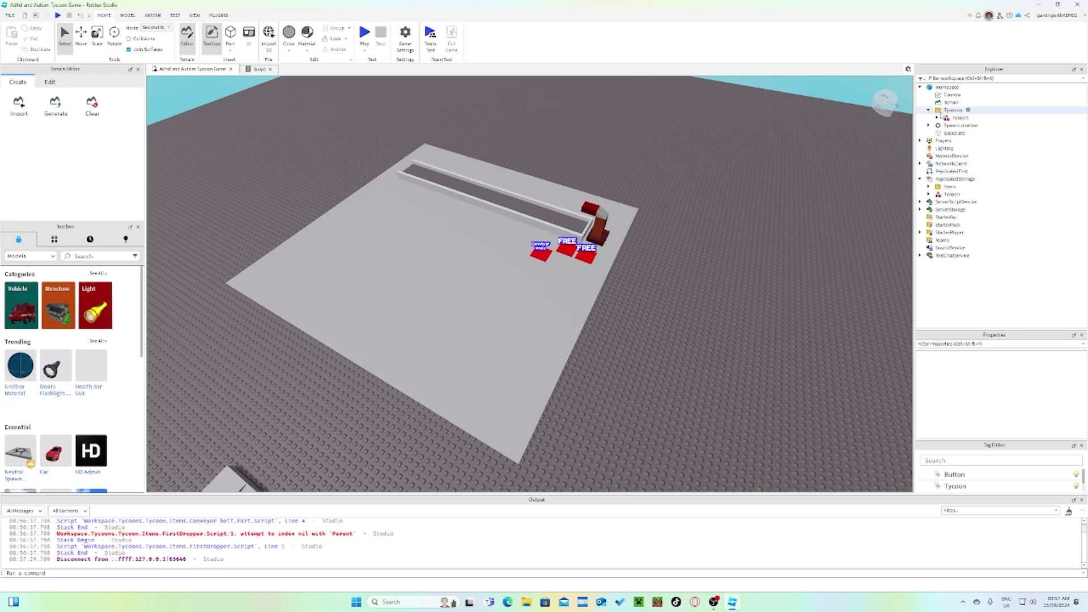
{"action": "left_click", "coordinate": [936, 117]}
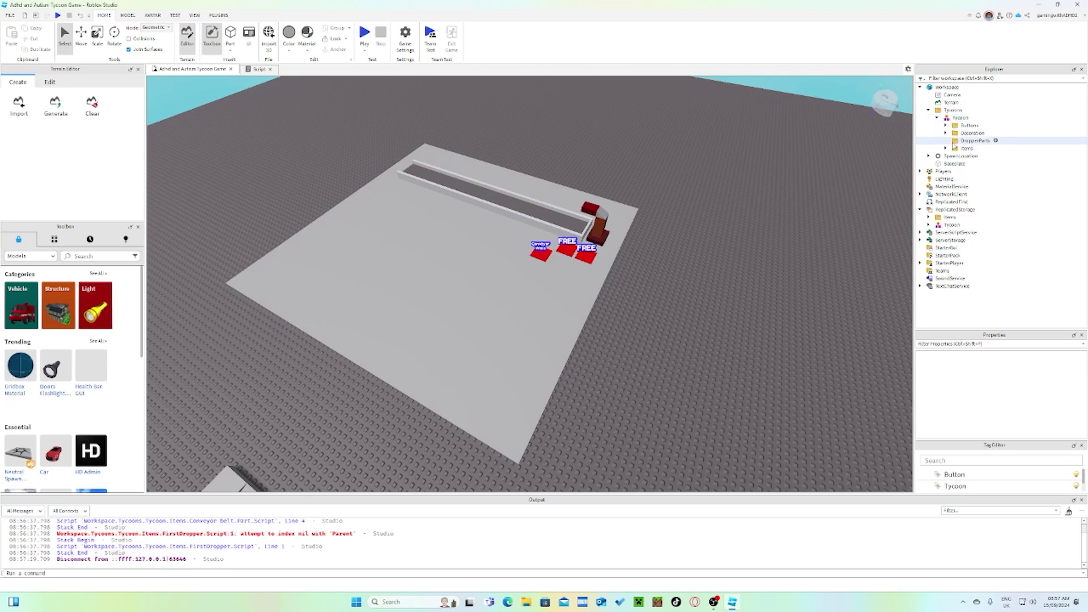
{"action": "left_click", "coordinate": [945, 148]}
{"action": "left_click", "coordinate": [969, 171]}
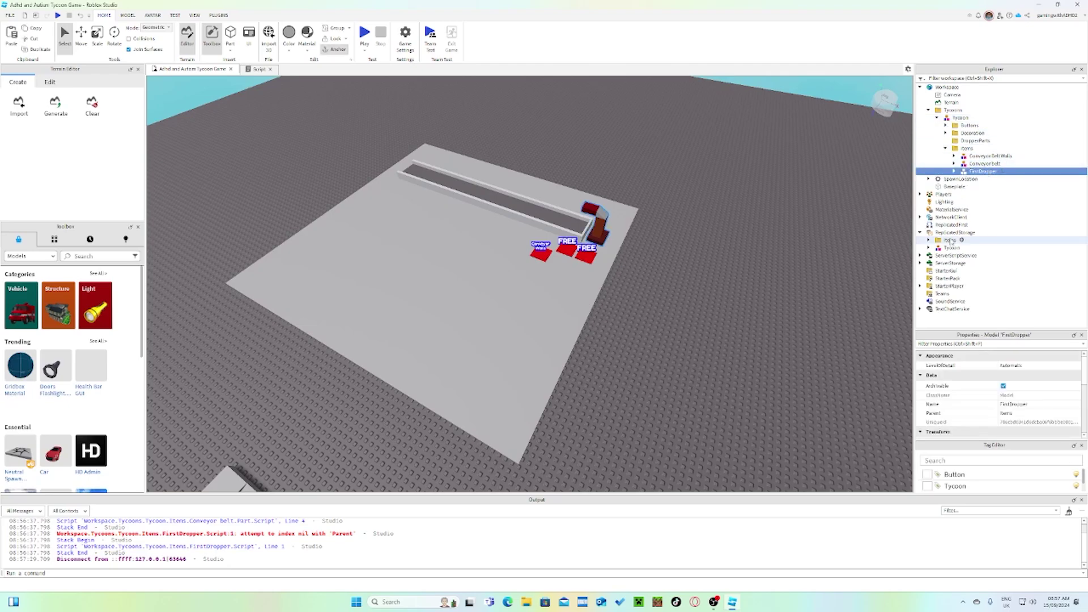
Step: Replace the FirstDropper in ReplicatedStorage's Items folder with the copied model
{"action": "left_click", "coordinate": [928, 241]}
{"action": "left_click", "coordinate": [962, 263]}
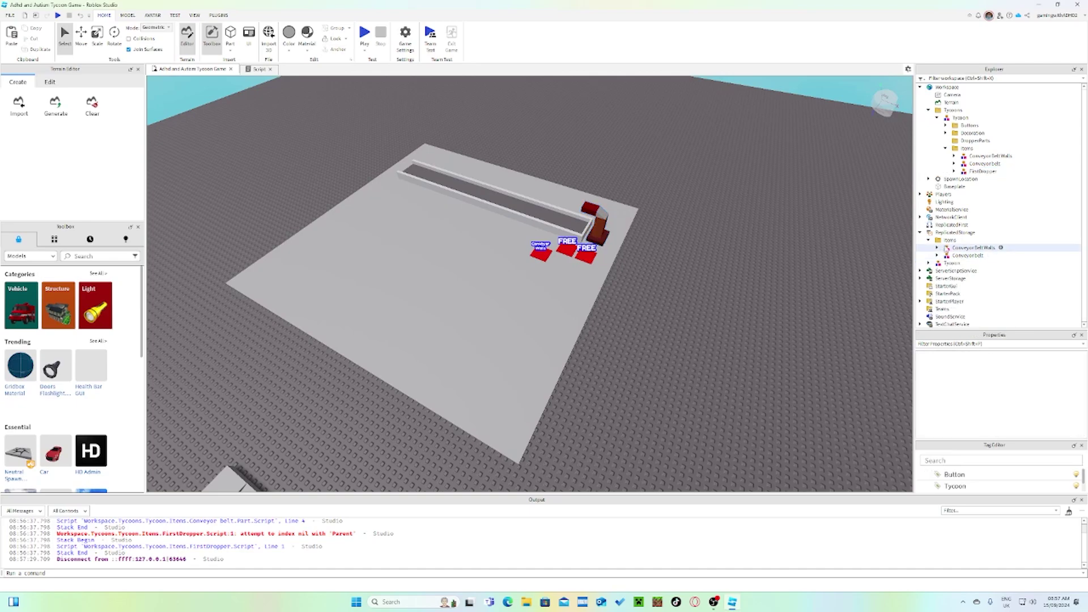
{"action": "right_click", "coordinate": [951, 241]}
{"action": "left_click", "coordinate": [964, 264]}
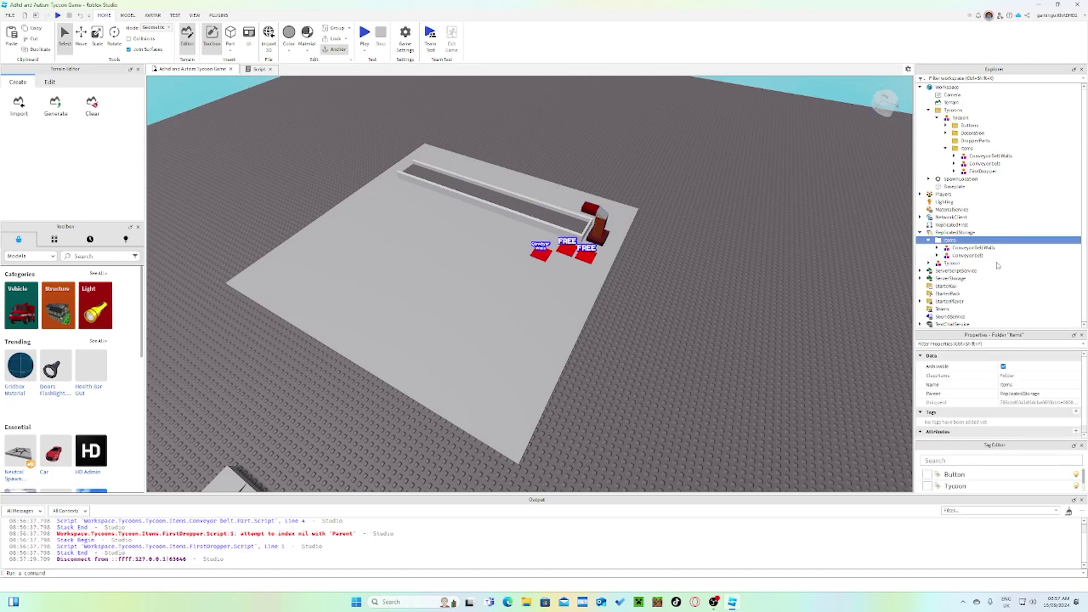
Step: Paste the copied FirstDropper into the Items folder of the Tycoon model in ReplicatedStorage
{"action": "left_click", "coordinate": [929, 270]}
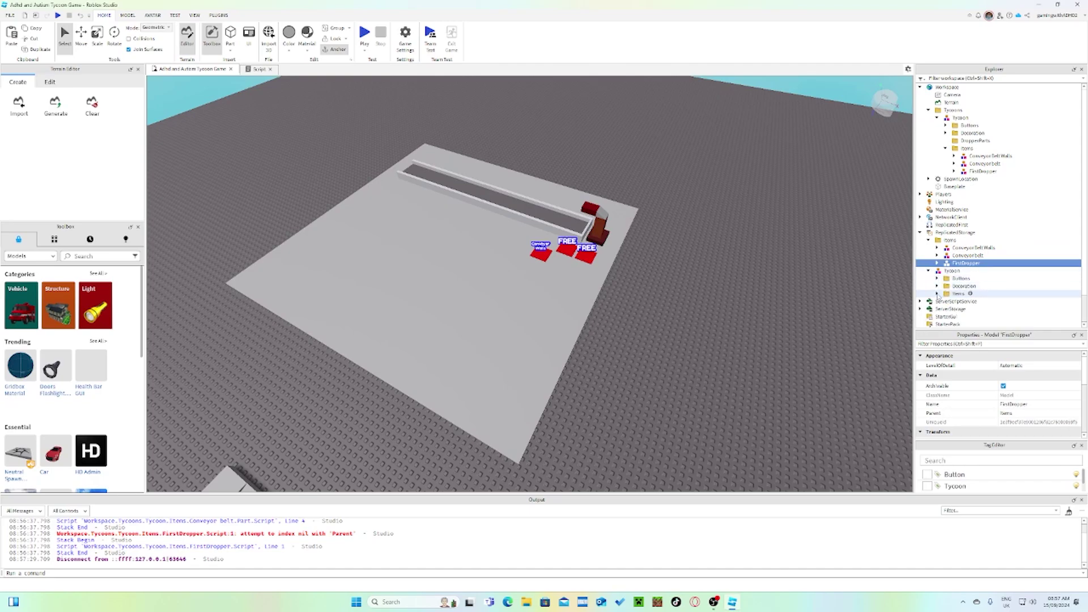
{"action": "left_click", "coordinate": [938, 294]}
{"action": "scroll", "coordinate": [937, 298], "scroll_direction": "down", "scroll_amount": 1}
{"action": "left_click", "coordinate": [953, 272]}
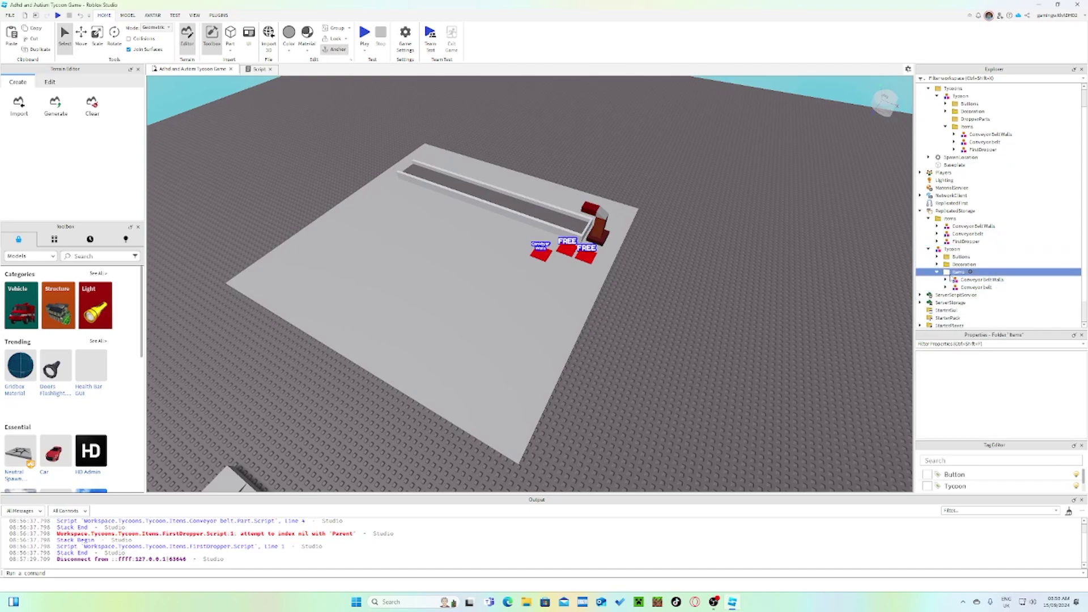
{"action": "right_click", "coordinate": [953, 273]}
{"action": "left_click", "coordinate": [991, 299]}
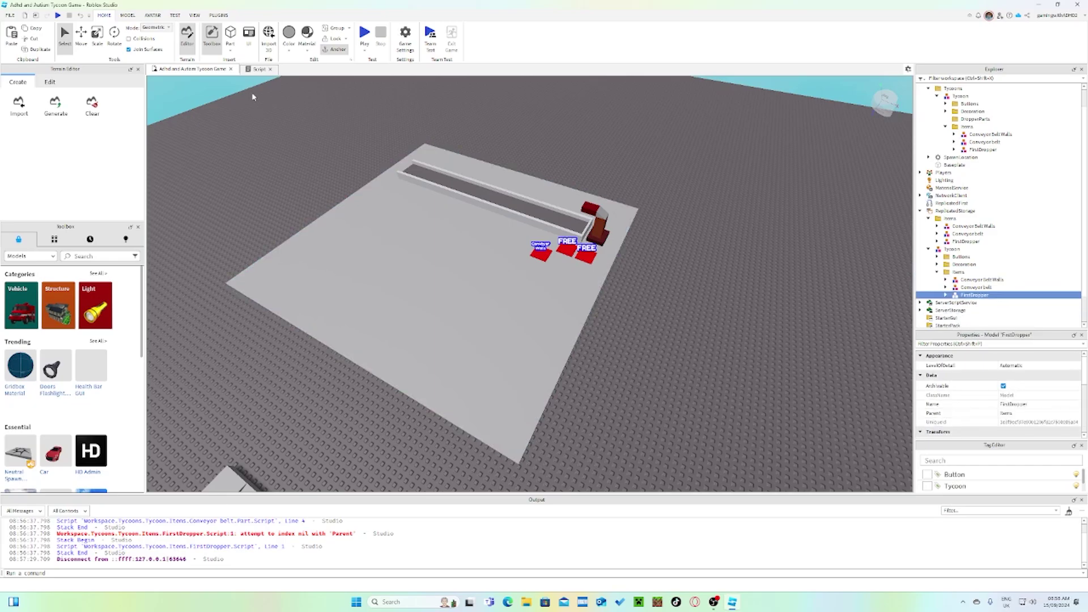
Step: Start a new play test and walk the avatar onto the tycoon base towards the purchase buttons
{"action": "left_click", "coordinate": [365, 33]}
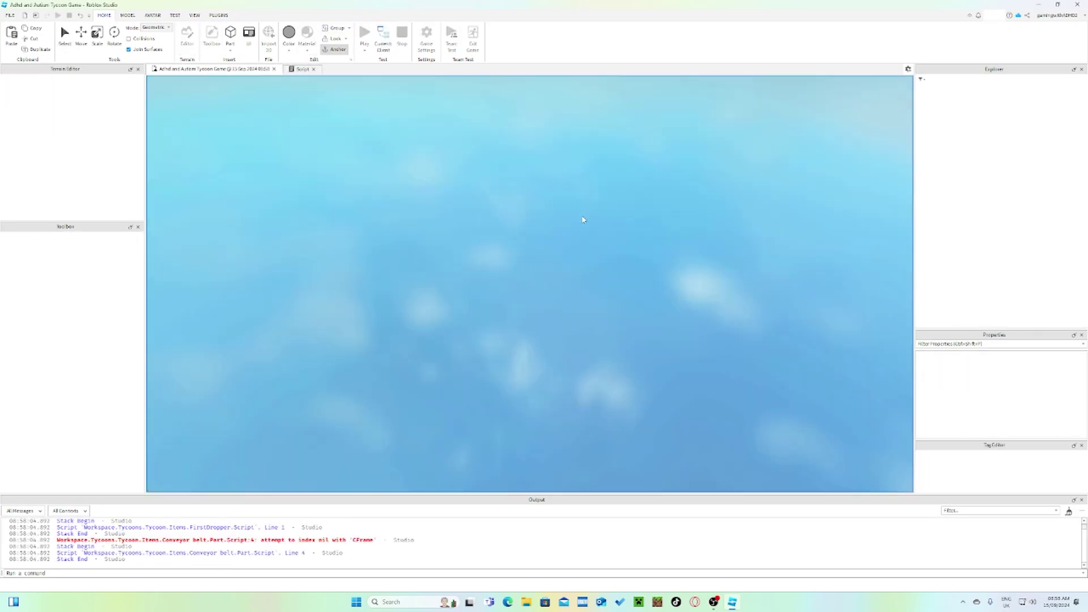
{"action": "key", "text": "w"}
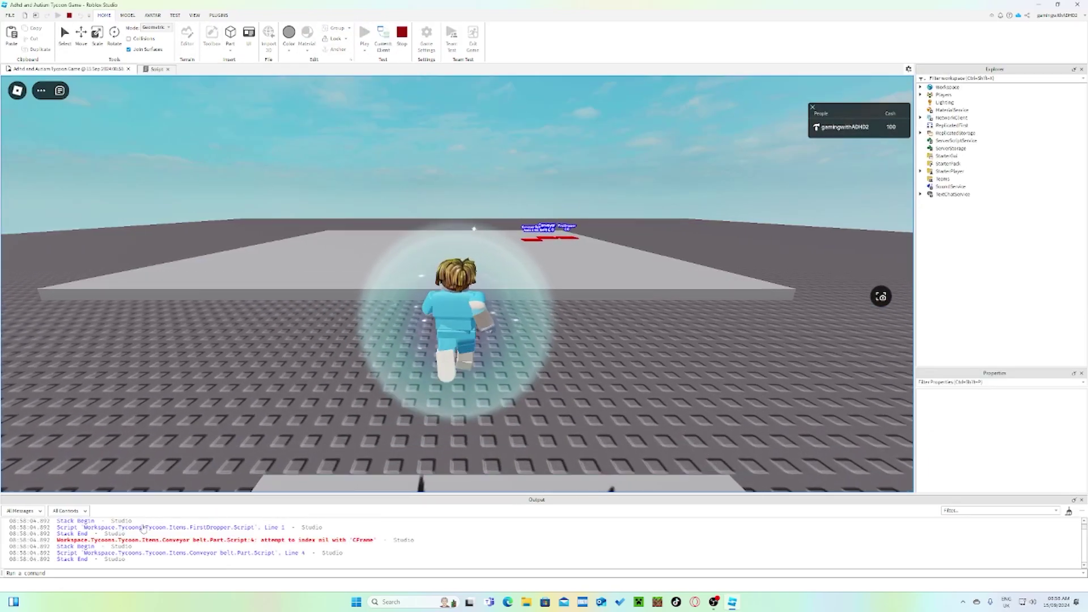
{"action": "key", "text": "w"}
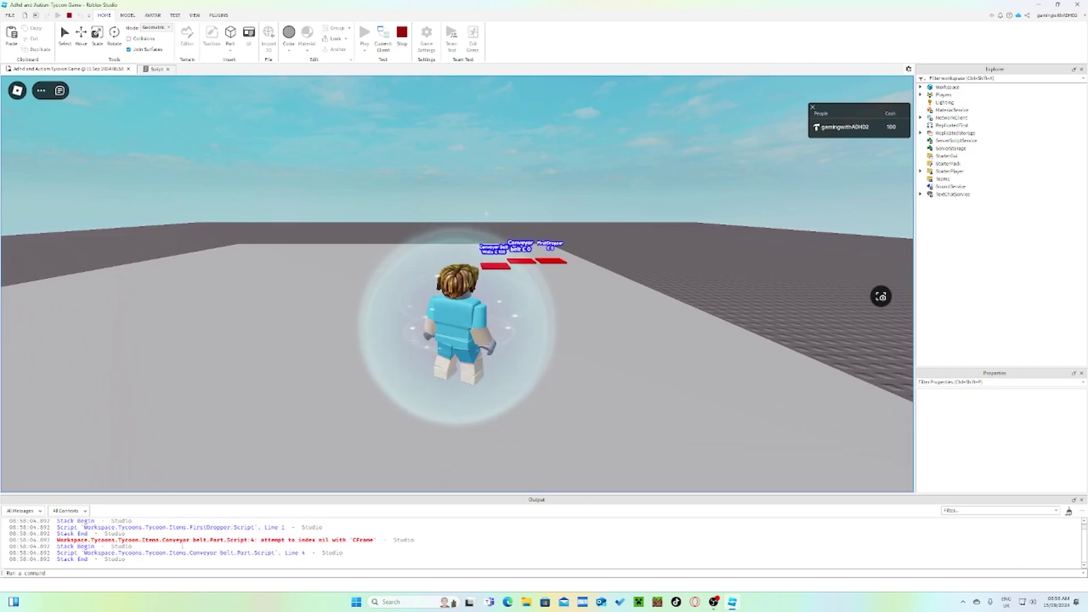
{"action": "key", "text": "w"}
{"action": "key", "text": "d"}
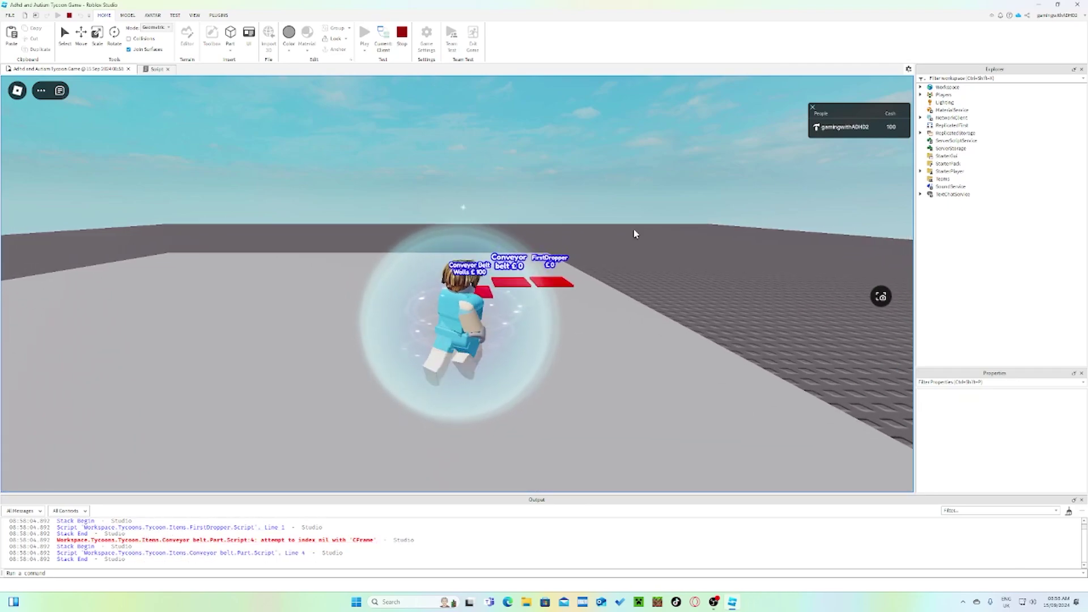
Step: Buy the conveyor belt, dropper and walls, check the updated dropper in play, and stop the test
{"action": "key", "text": "w"}
{"action": "right_click_drag", "start_coordinate": [624, 287], "coordinate": [569, 311]}
{"action": "key", "text": "d"}
{"action": "scroll", "coordinate": [569, 312], "scroll_direction": "up", "scroll_amount": 1}
{"action": "key", "text": "a"}
{"action": "key", "text": "a"}
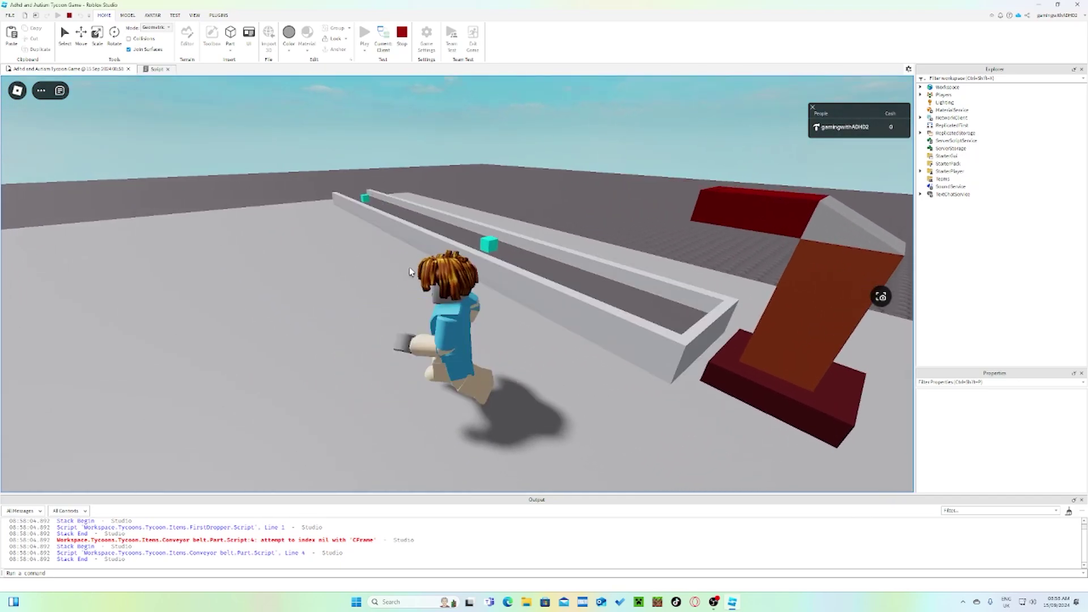
{"action": "key", "text": "d"}
{"action": "key", "text": "d"}
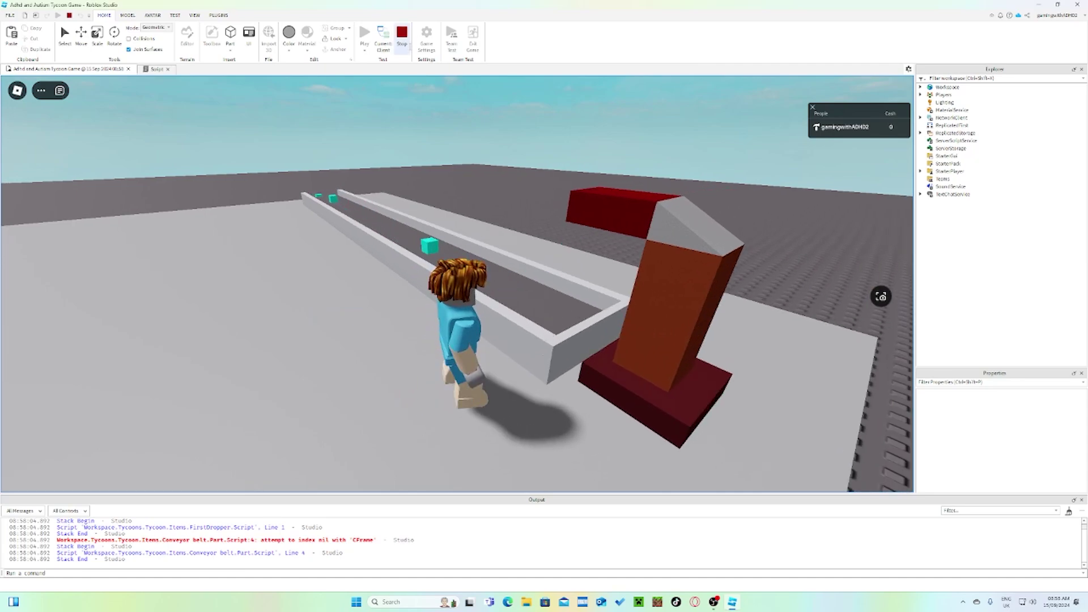
{"action": "left_click", "coordinate": [402, 34]}
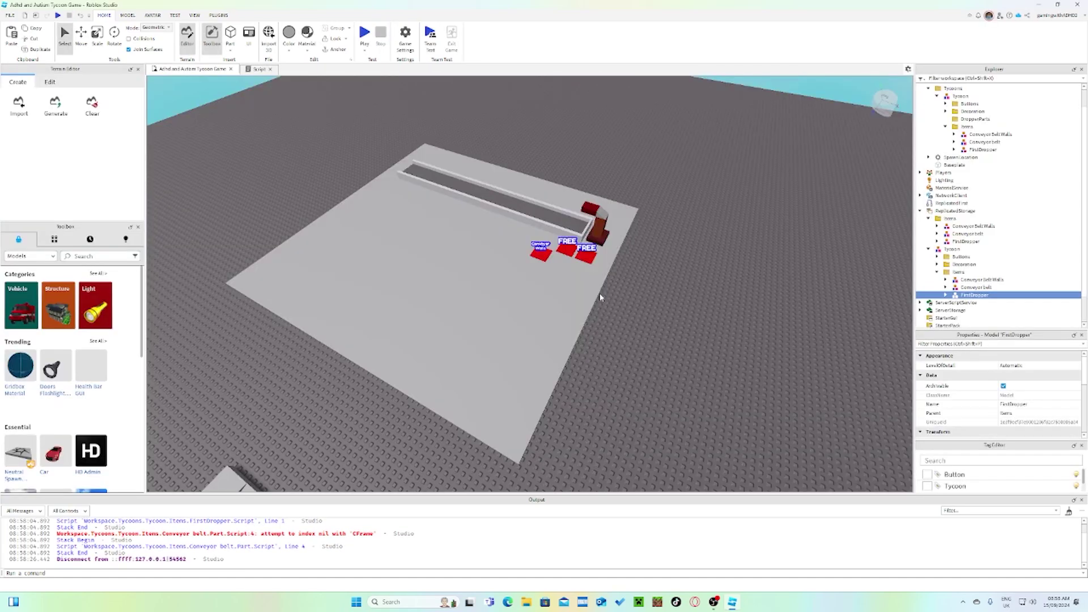
Step: Examine the dropper's spout, the conveyor and the purchase buttons up close in the editor viewport
{"action": "right_click_drag", "start_coordinate": [645, 290], "coordinate": [645, 289]}
{"action": "scroll", "coordinate": [645, 289], "scroll_direction": "up", "scroll_amount": 10}
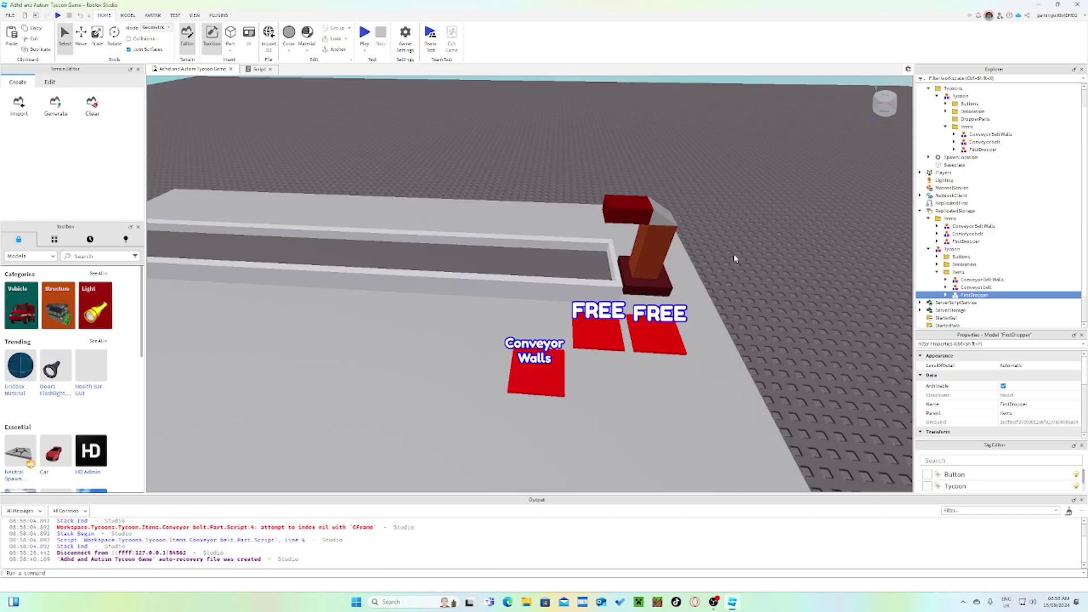
{"action": "right_click_drag", "start_coordinate": [717, 293], "coordinate": [724, 314]}
{"action": "key", "text": "d"}
{"action": "key", "text": "a"}
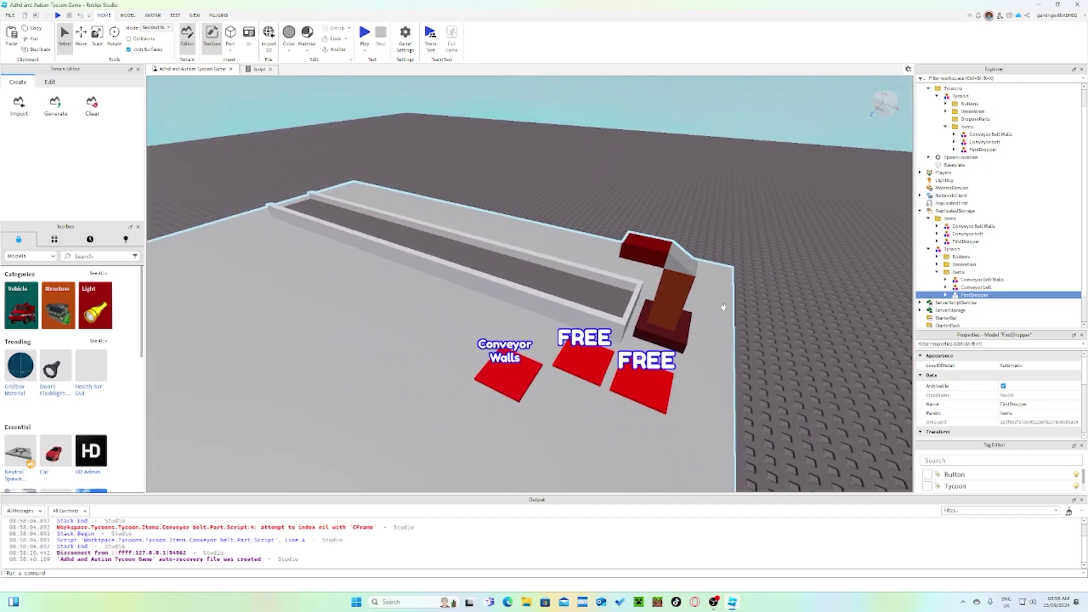
{"action": "key", "text": "w"}
{"action": "right_click_drag", "start_coordinate": [724, 308], "coordinate": [726, 311]}
{"action": "key", "text": "w"}
{"action": "right_click_drag", "start_coordinate": [607, 291], "coordinate": [736, 270]}
{"action": "key", "text": "w"}
{"action": "key", "text": "s"}
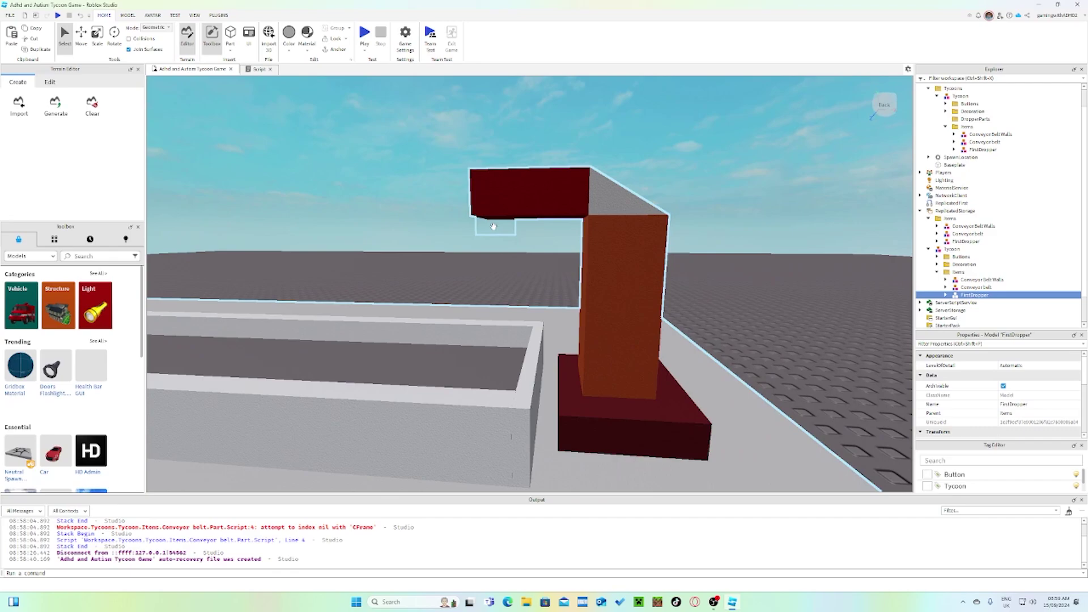
{"action": "right_click_drag", "start_coordinate": [793, 314], "coordinate": [797, 316]}
{"action": "key", "text": "s"}
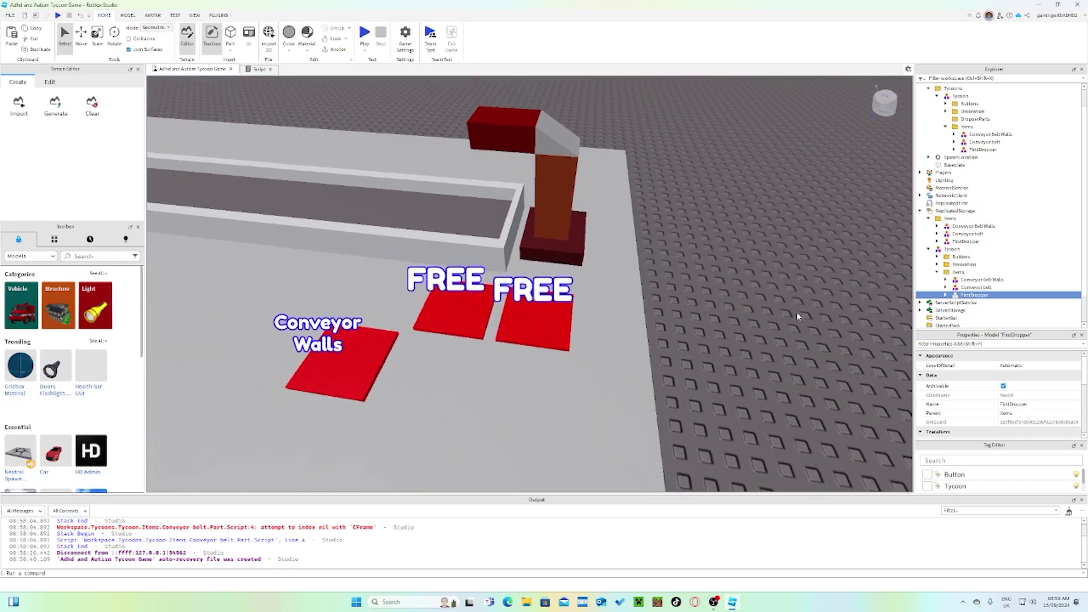
{"action": "key", "text": "w"}
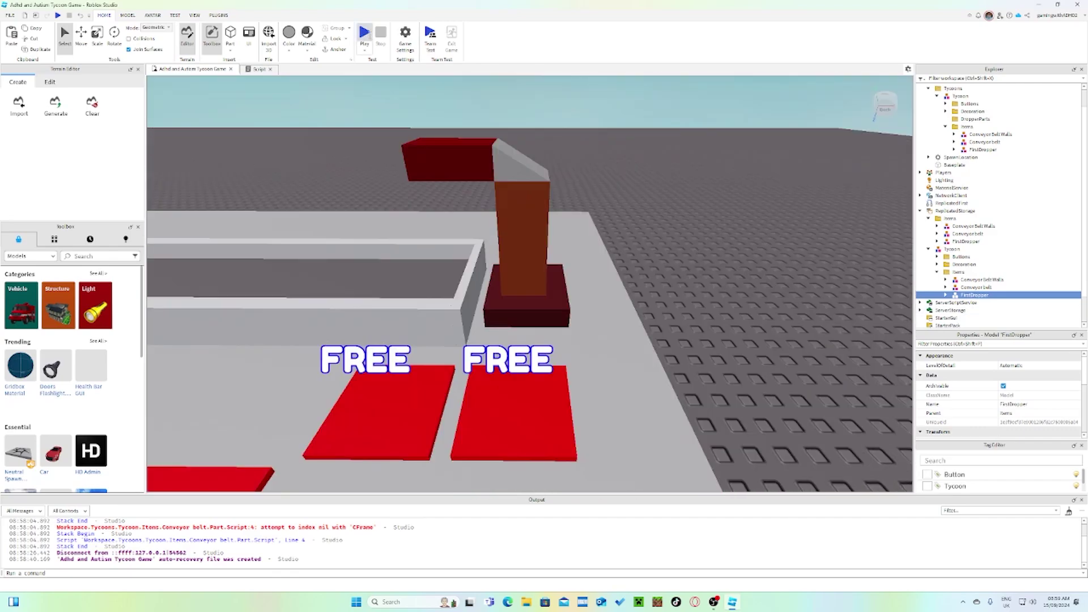
Step: Play-test briefly, walk the avatar up to the purchase buttons to read their labels, and stop the test
{"action": "left_click", "coordinate": [364, 33]}
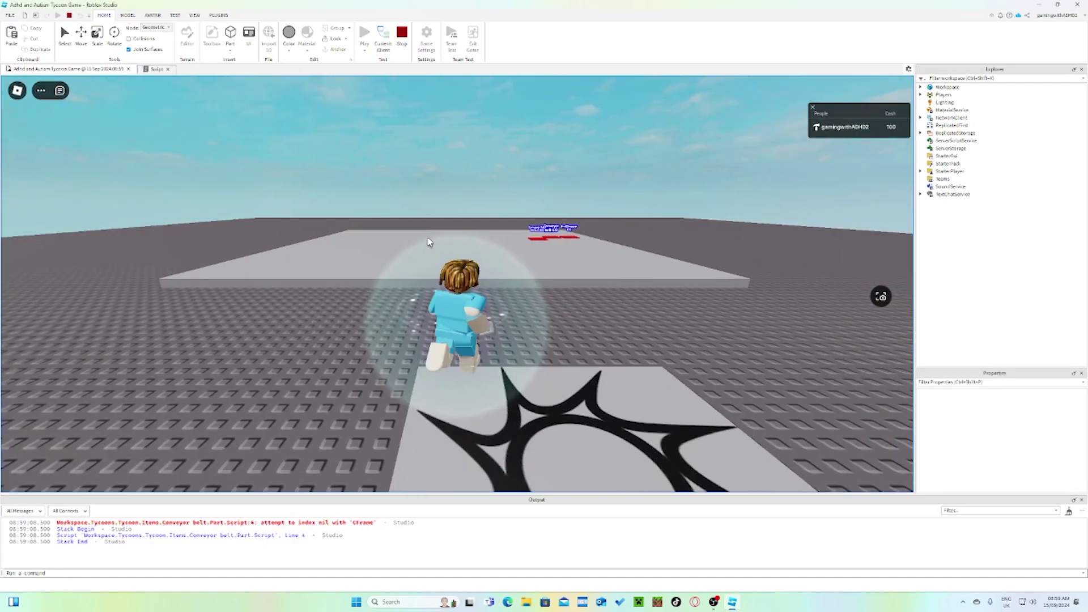
{"action": "key", "text": "w"}
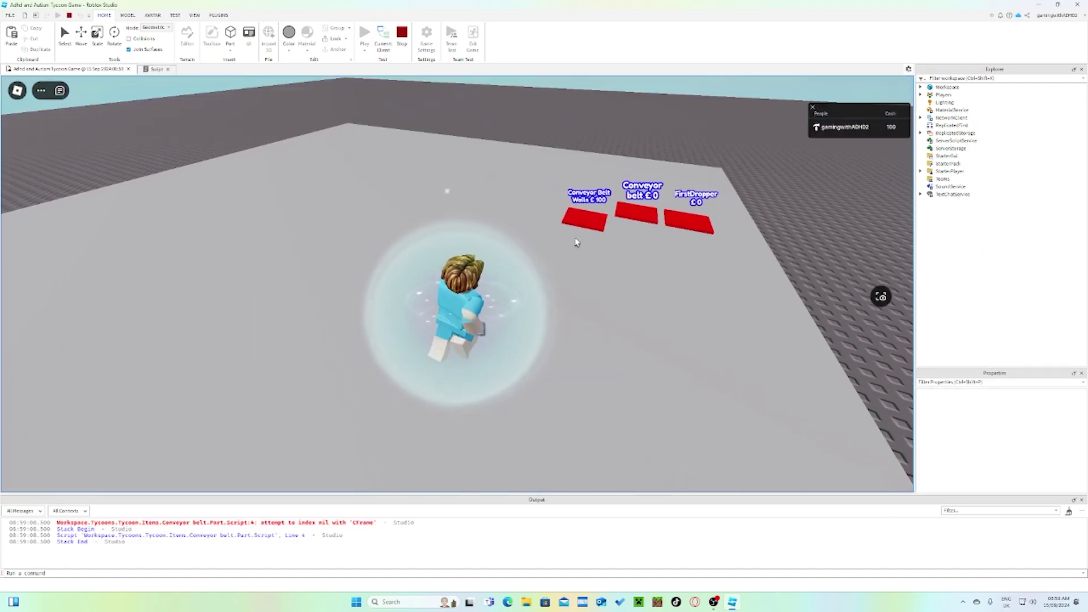
{"action": "scroll", "coordinate": [576, 240], "scroll_direction": "up", "scroll_amount": 3}
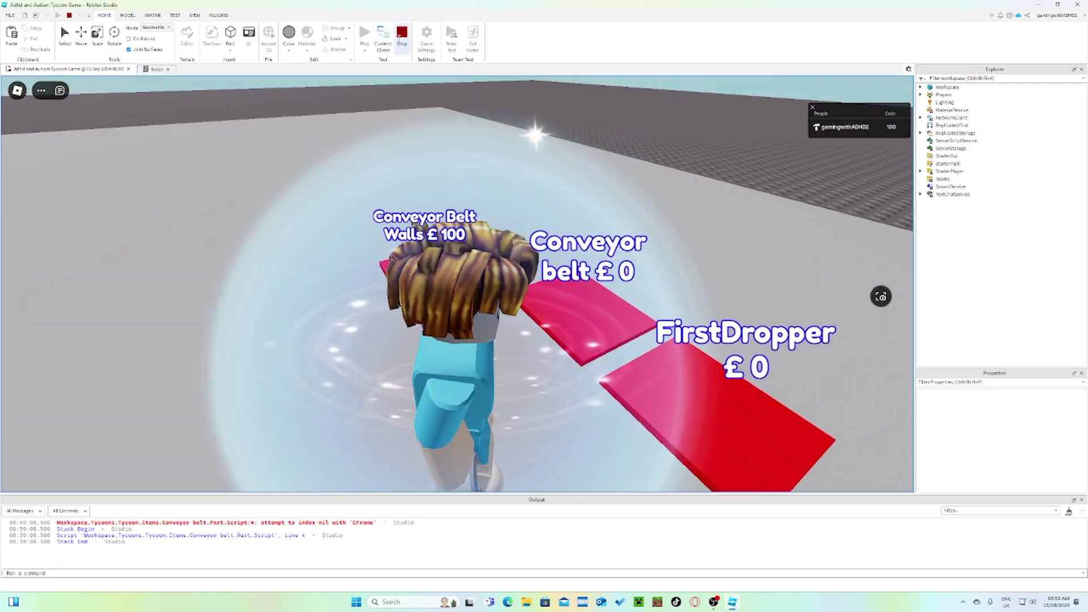
{"action": "left_click", "coordinate": [400, 34]}
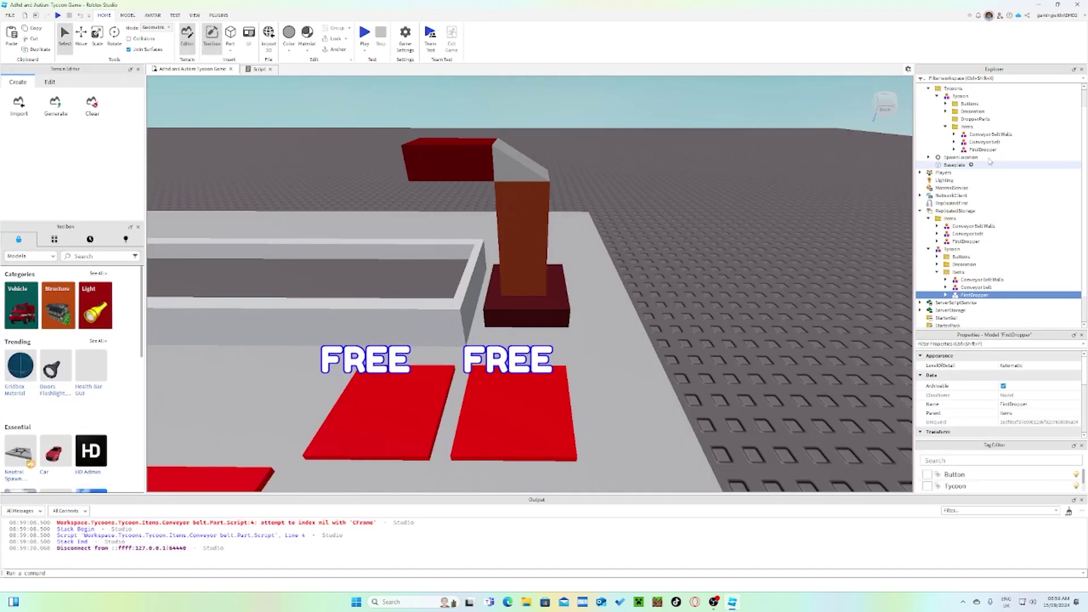
Step: Rename the FirstDropper model in the Workspace tycoon's Items folder as Starter Dropper
{"action": "left_click", "coordinate": [984, 150]}
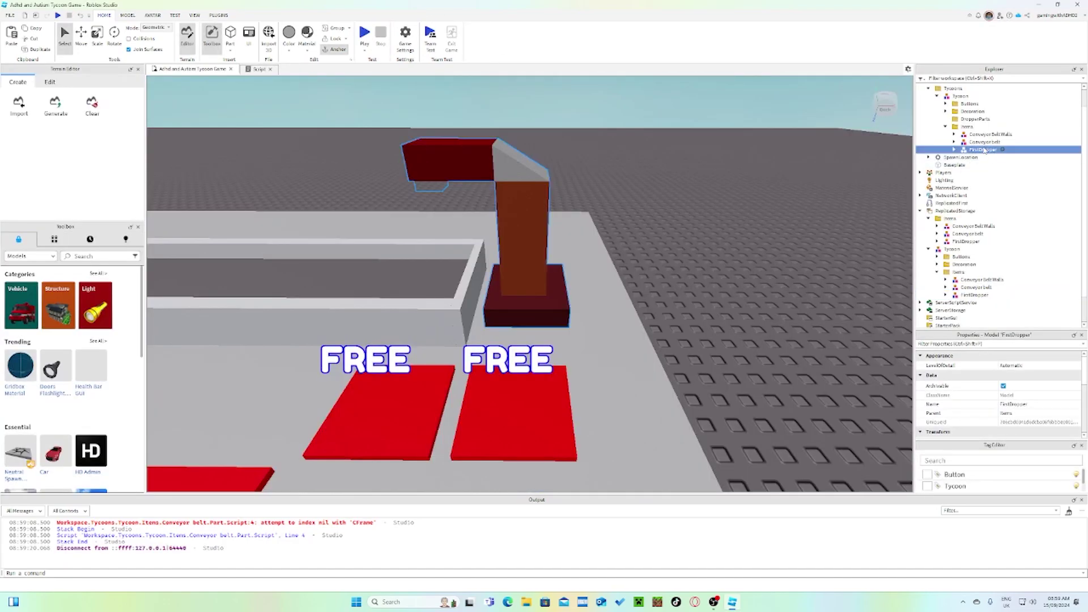
{"action": "left_click", "coordinate": [984, 150]}
{"action": "left_click", "coordinate": [982, 149]}
{"action": "key", "text": "BackSpace"}
{"action": "key", "text": "BackSpace"}
{"action": "key", "text": "BackSpace"}
{"action": "key", "text": "BackSpace"}
{"action": "key", "text": "BackSpace"}
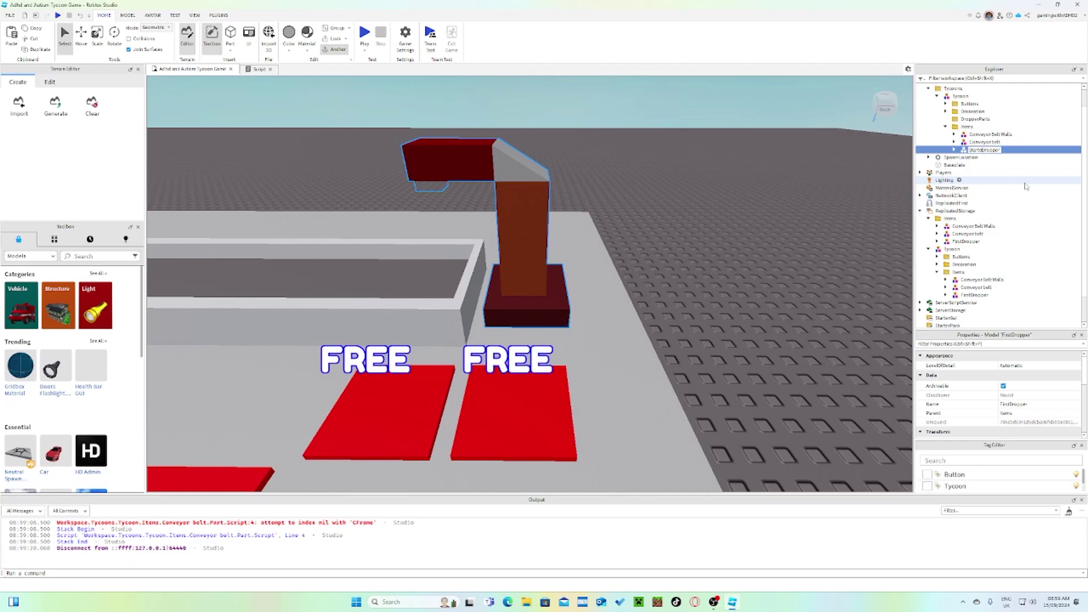
{"action": "key", "text": "Return"}
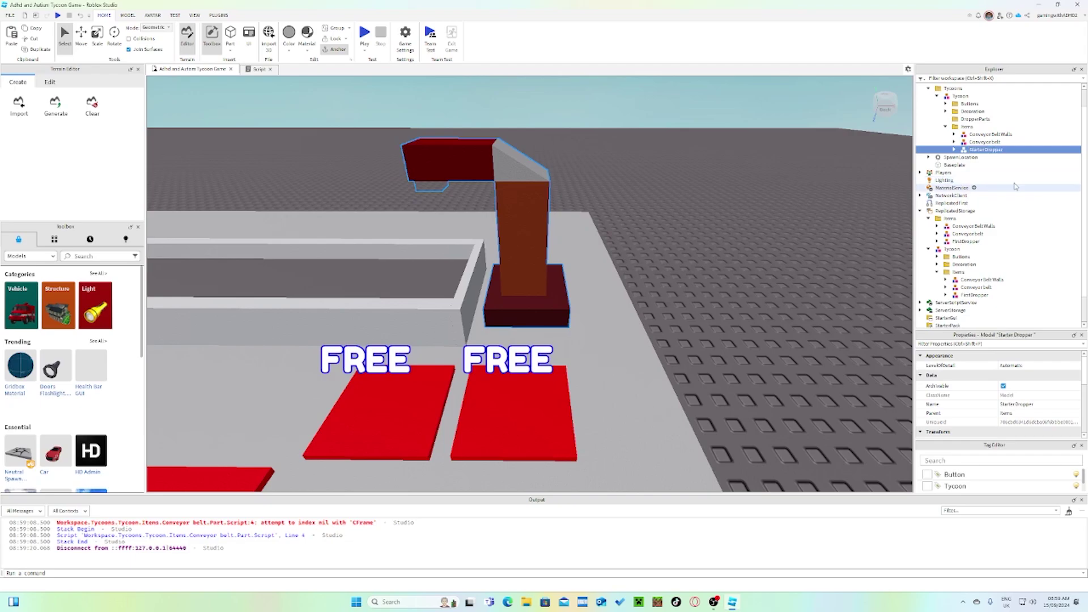
Step: Rename the FirstDropper models in both ReplicatedStorage Items folders, inside and outside the Tycoon model, as Starter Dropper
{"action": "left_click", "coordinate": [971, 295]}
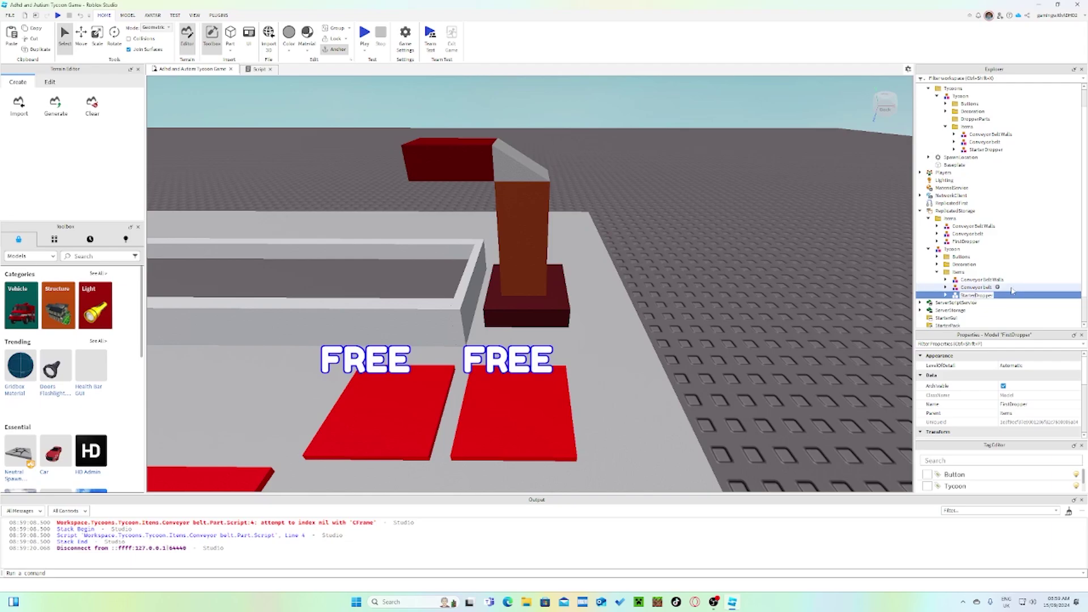
{"action": "left_click", "coordinate": [962, 242]}
{"action": "left_click", "coordinate": [964, 242]}
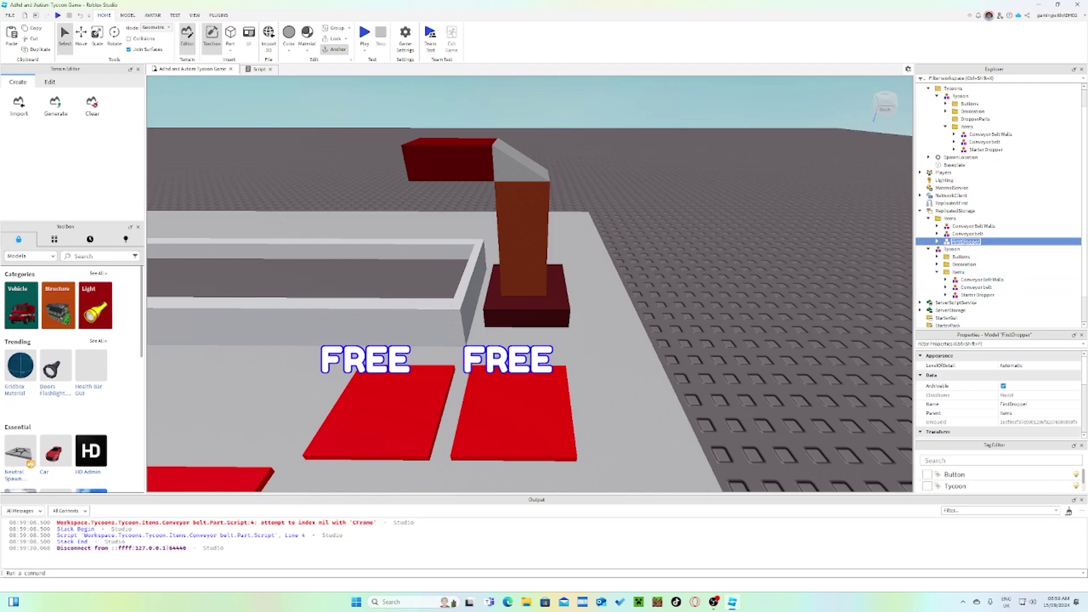
{"action": "key", "text": "BackSpace"}
{"action": "key", "text": "BackSpace"}
{"action": "key", "text": "BackSpace"}
{"action": "key", "text": "BackSpace"}
{"action": "key", "text": "BackSpace"}
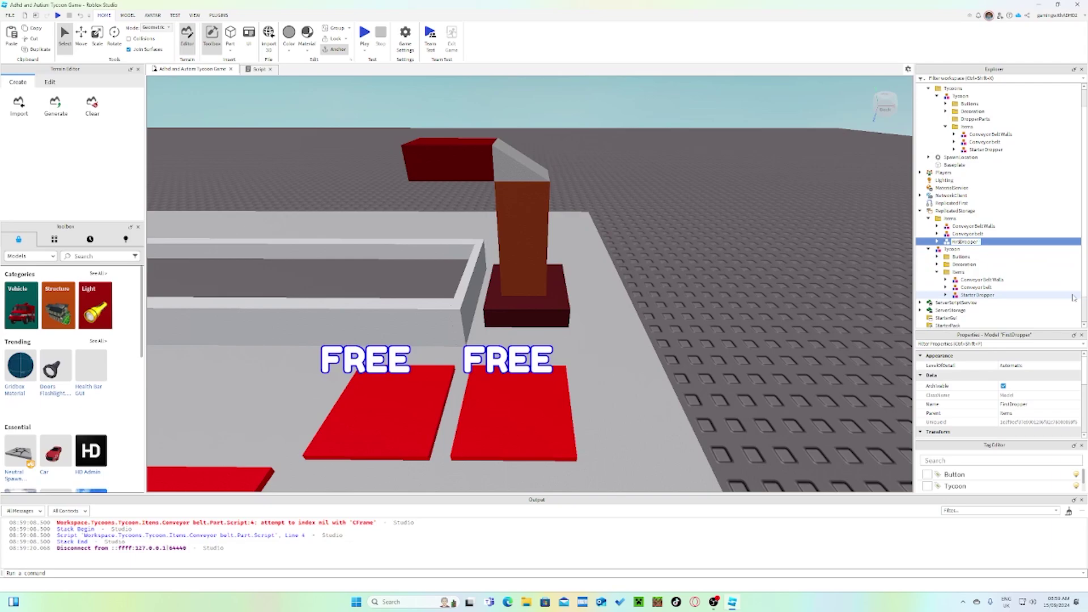
{"action": "type", "text": "Starter"}
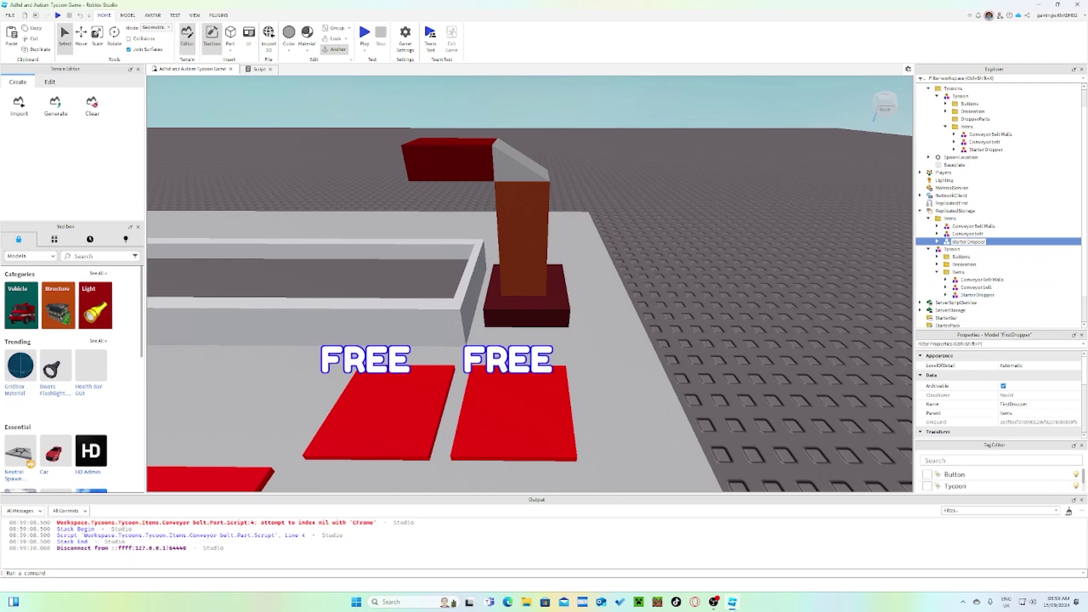
{"action": "left_click", "coordinate": [1053, 245]}
Step: Start a new play test, walk the avatar to the purchase buttons and check the renamed dropper's label
{"action": "left_click", "coordinate": [364, 34]}
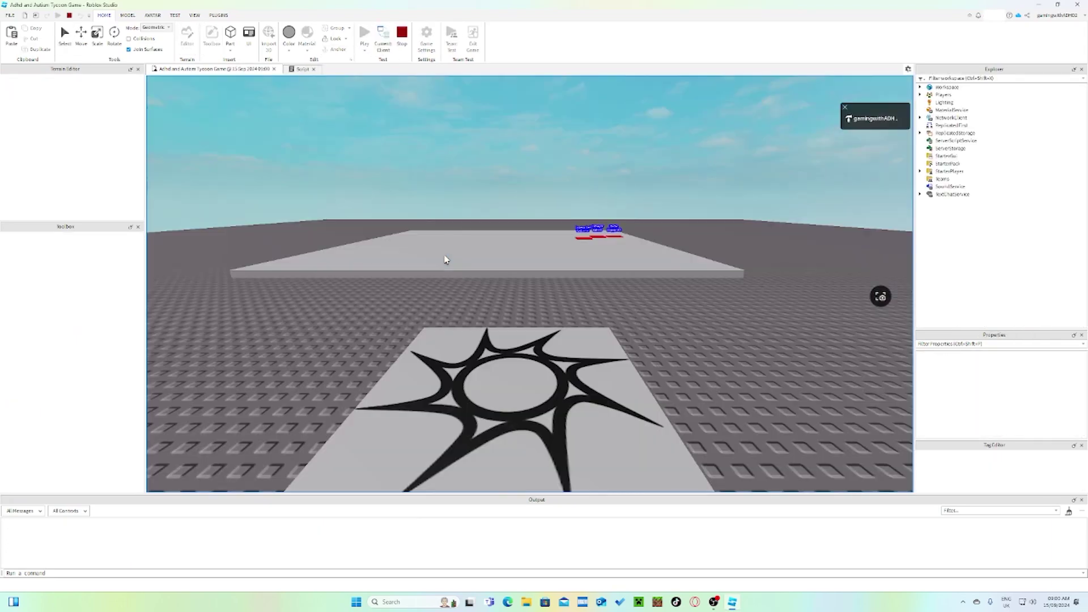
{"action": "key", "text": "w"}
{"action": "key", "text": "w"}
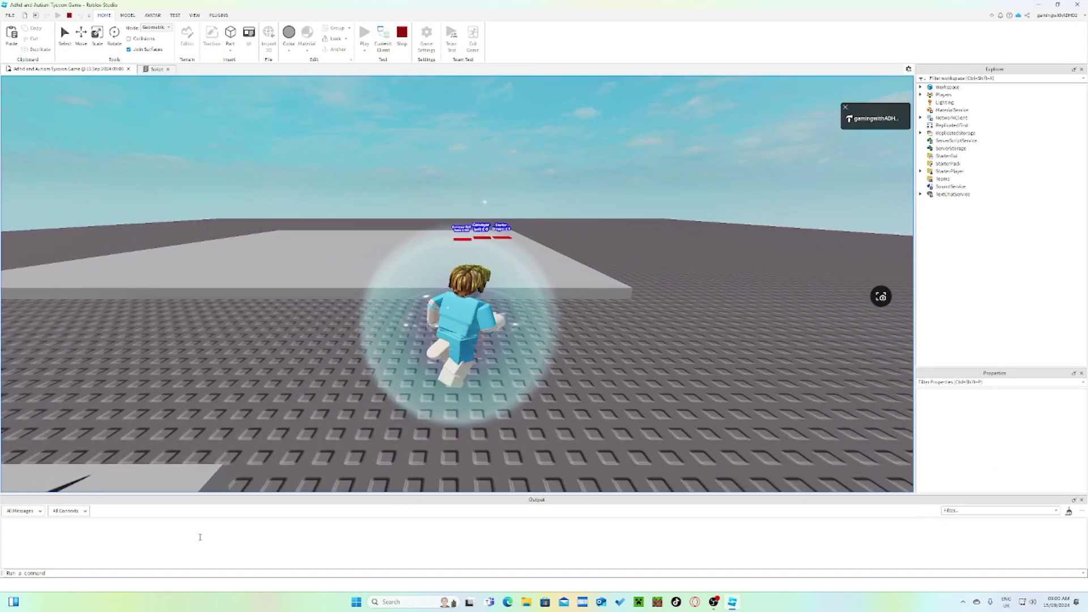
{"action": "key", "text": "w"}
{"action": "right_click_drag", "start_coordinate": [554, 293], "coordinate": [529, 284]}
{"action": "scroll", "coordinate": [527, 284], "scroll_direction": "up", "scroll_amount": 2}
{"action": "key", "text": "w"}
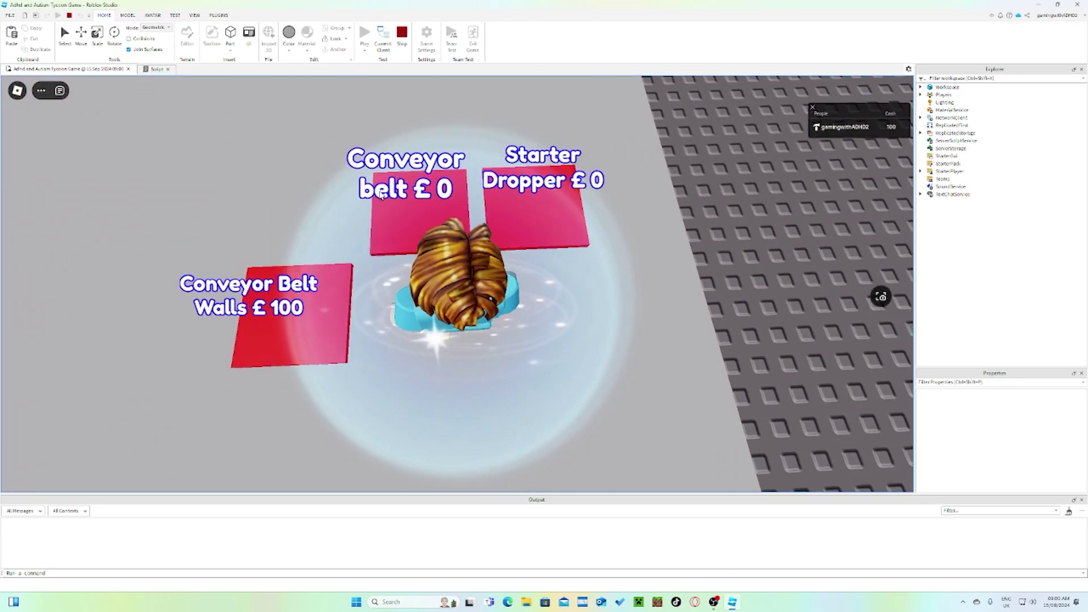
{"action": "key", "text": "s"}
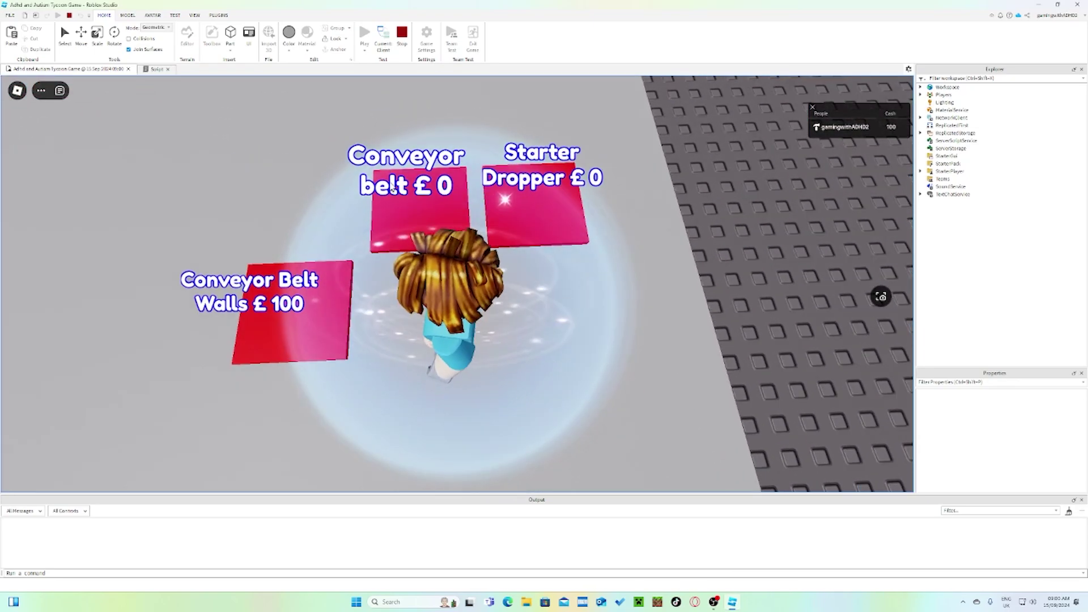
{"action": "right_click_drag", "start_coordinate": [521, 316], "coordinate": [513, 316]}
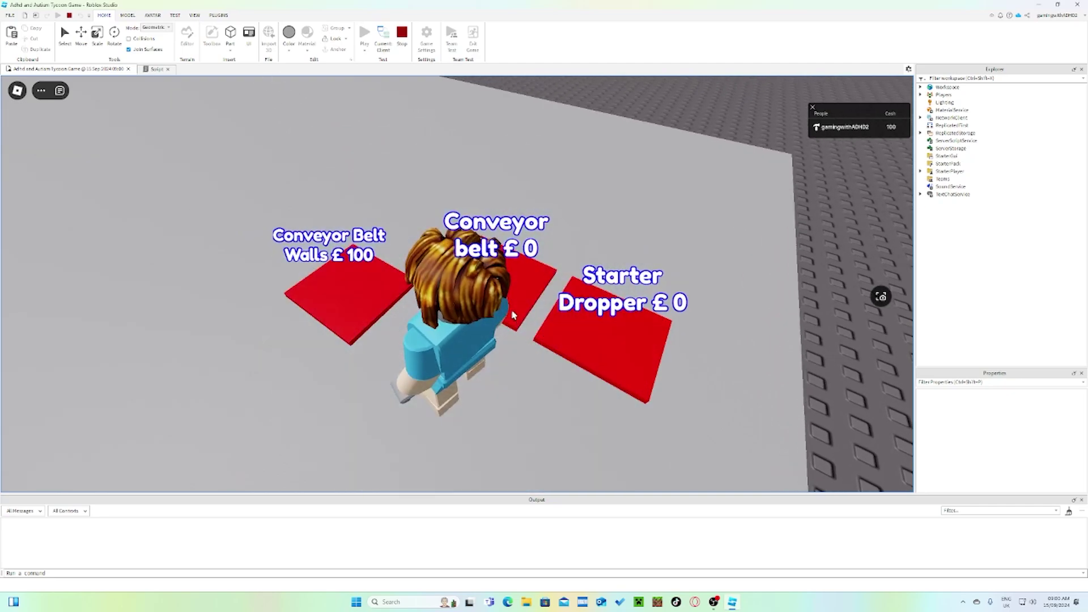
{"action": "right_click_drag", "start_coordinate": [525, 386], "coordinate": [526, 386]}
Step: Buy the conveyor belt, starter dropper and conveyor walls, watch the dropped parts on the belt, and stop the test
{"action": "key", "text": "w"}
{"action": "key", "text": "d"}
{"action": "key", "text": "a"}
{"action": "key", "text": "w"}
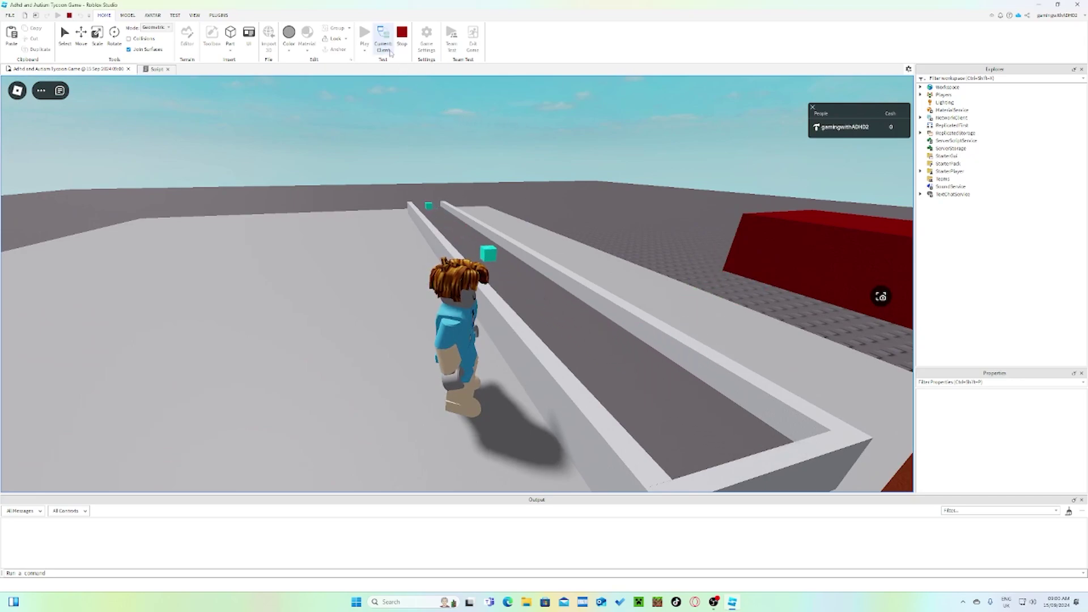
{"action": "left_click", "coordinate": [403, 34]}
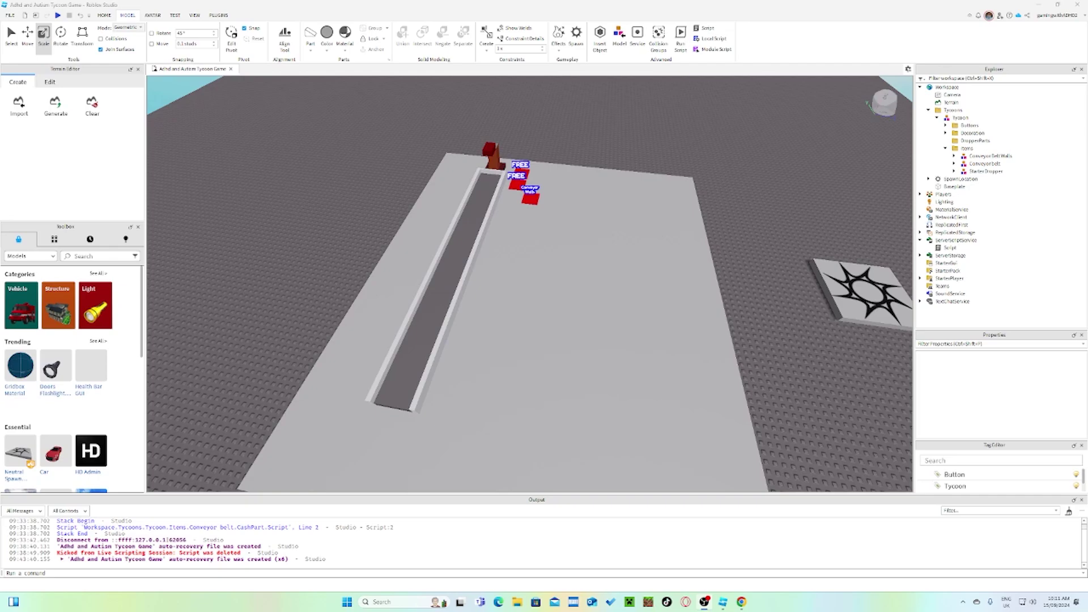
Step: Examine the conveyor belt, its walls, the dropper and the purchase buttons from several angles in the editor viewport
{"action": "right_click_drag", "start_coordinate": [741, 340], "coordinate": [696, 344]}
{"action": "scroll", "coordinate": [684, 343], "scroll_direction": "up", "scroll_amount": 2}
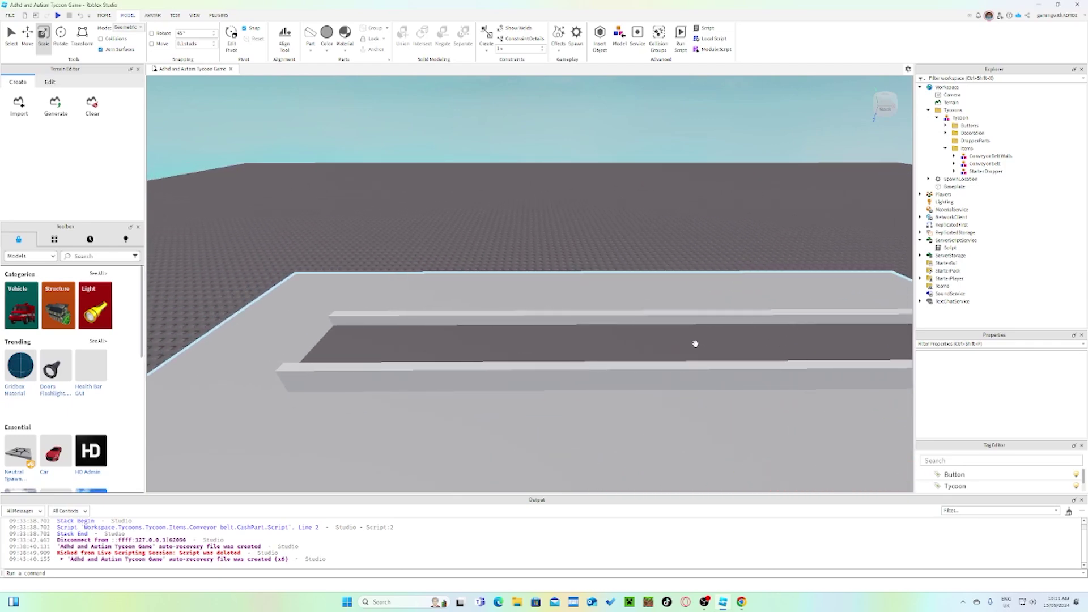
{"action": "key", "text": "d"}
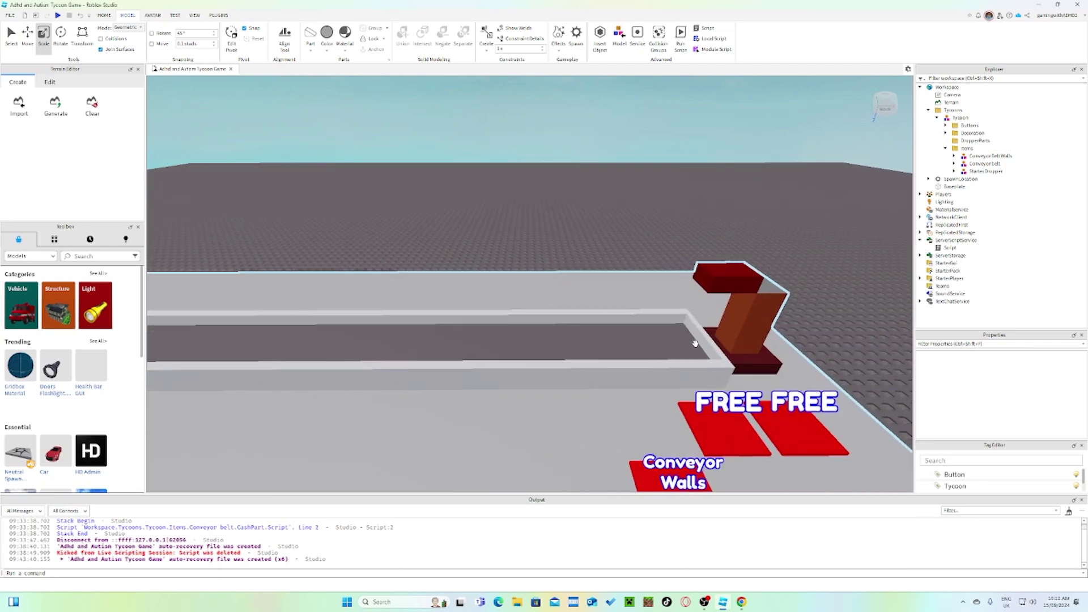
{"action": "key", "text": "d"}
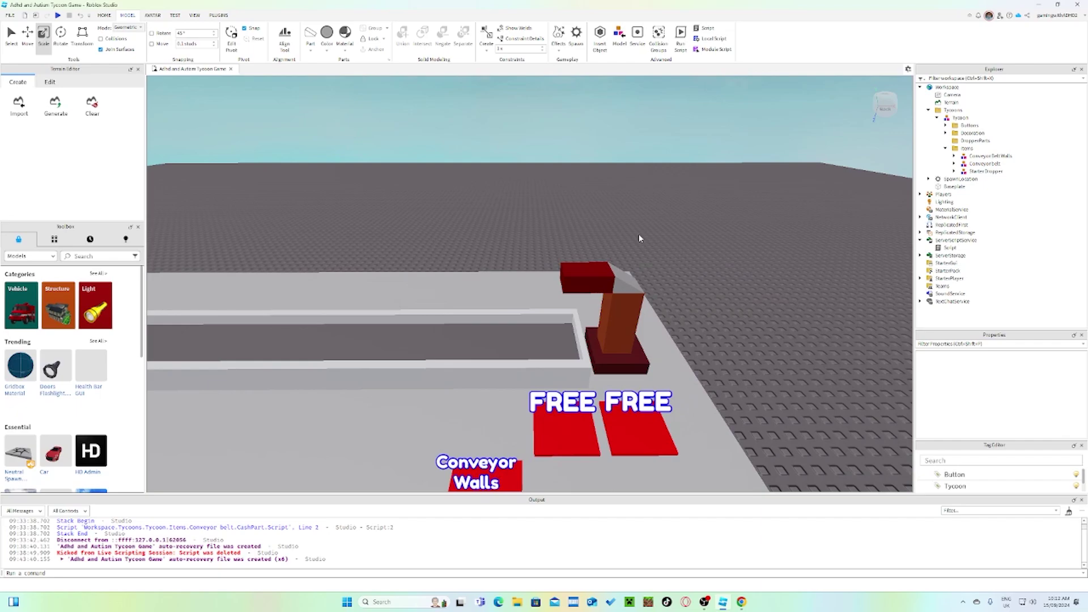
{"action": "right_click_drag", "start_coordinate": [707, 226], "coordinate": [764, 220]}
{"action": "key", "text": "a"}
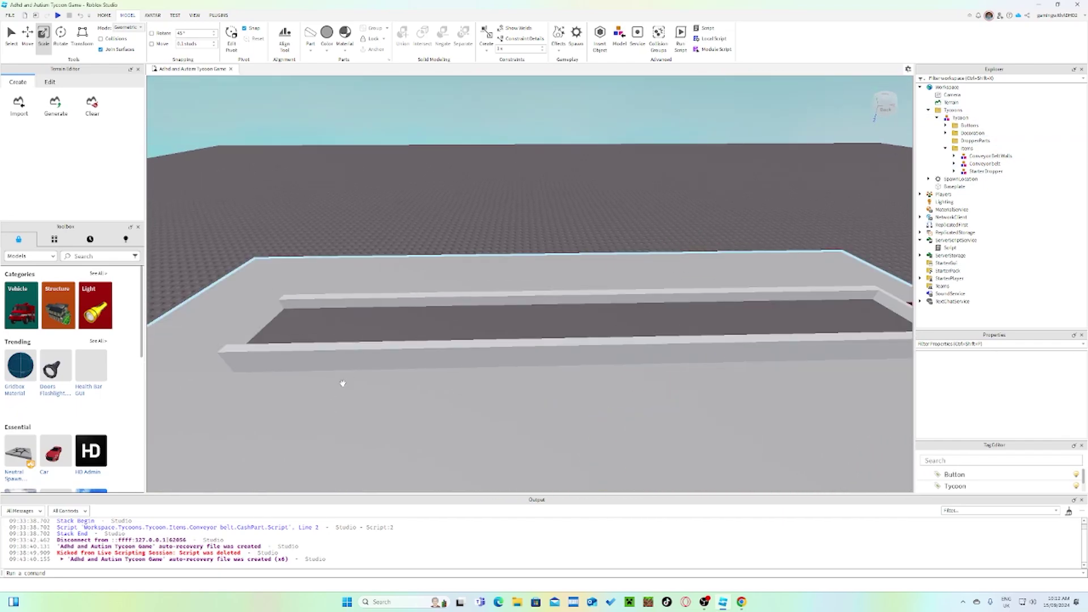
{"action": "key", "text": "d"}
{"action": "key", "text": "a"}
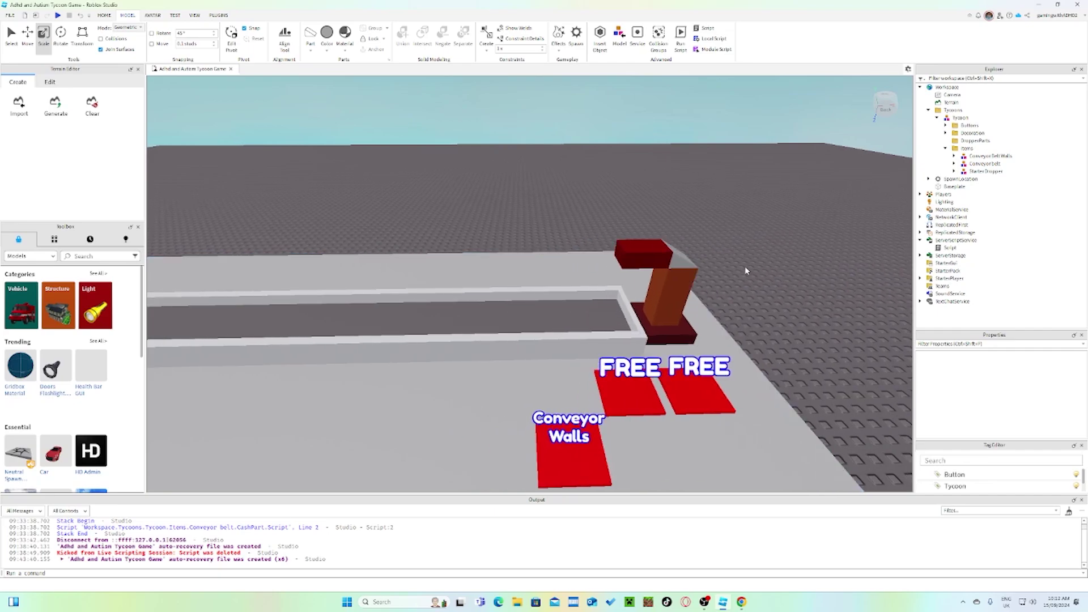
{"action": "right_click_drag", "start_coordinate": [746, 271], "coordinate": [746, 271]}
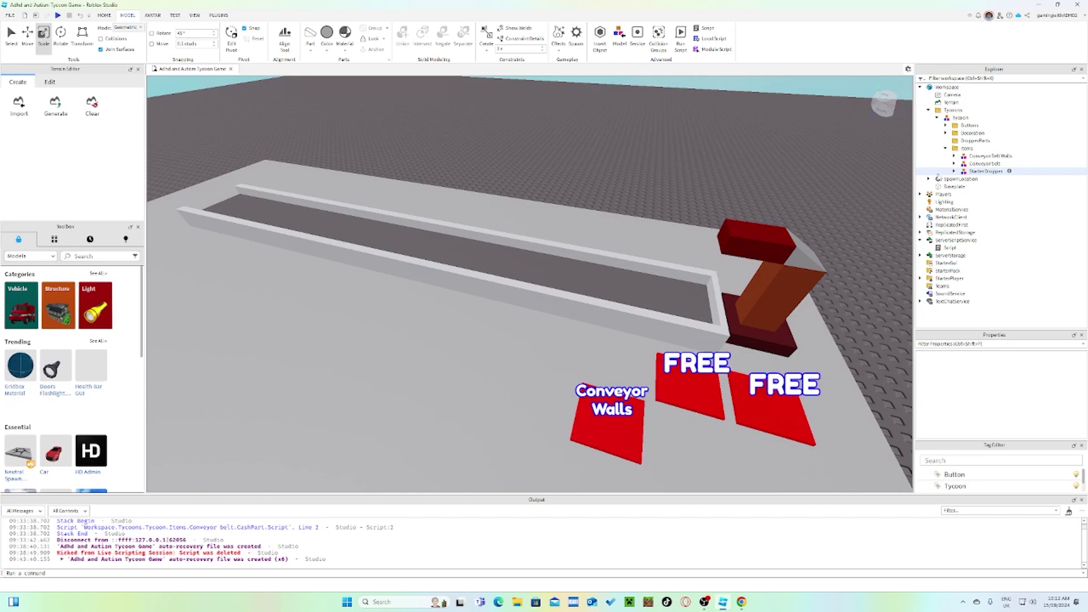
{"action": "right_click_drag", "start_coordinate": [651, 213], "coordinate": [678, 205]}
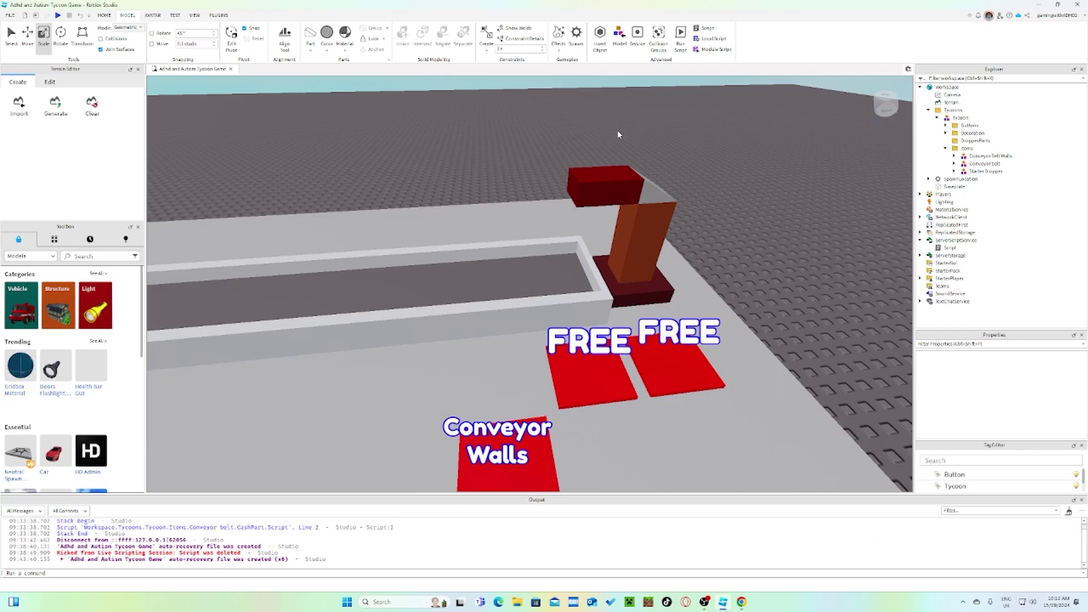
{"action": "right_click_drag", "start_coordinate": [759, 303], "coordinate": [675, 323]}
{"action": "scroll", "coordinate": [759, 299], "scroll_direction": "down", "scroll_amount": 1}
{"action": "scroll", "coordinate": [677, 323], "scroll_direction": "down", "scroll_amount": 3}
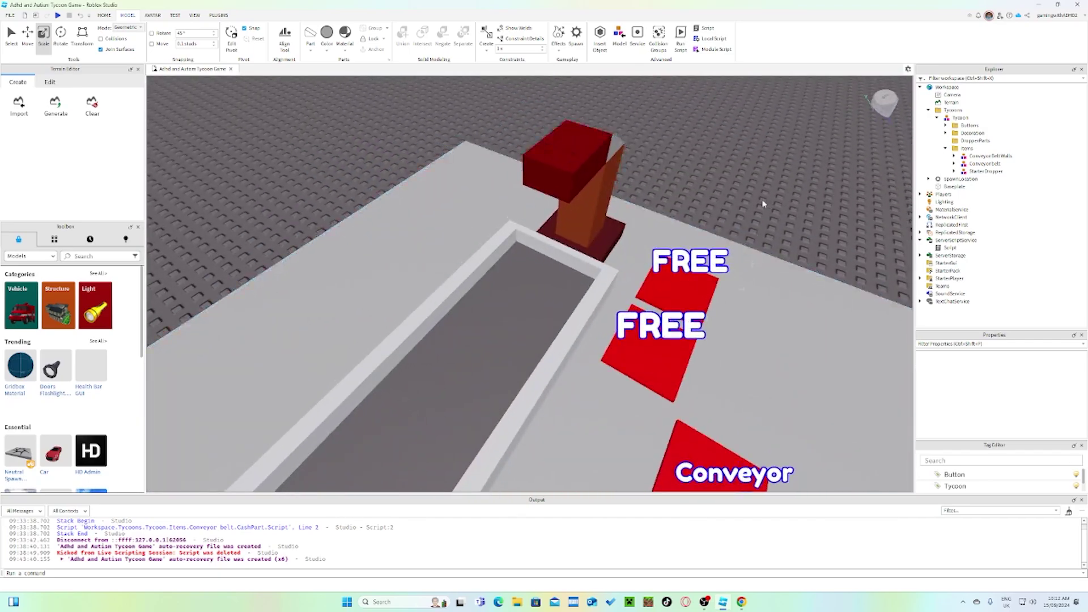
Step: Narrow the Terrain Editor and Toolbox area to give the viewport more width
{"action": "right_click_drag", "start_coordinate": [763, 204], "coordinate": [226, 138]}
{"action": "scroll", "coordinate": [226, 138], "scroll_direction": "down", "scroll_amount": 2}
{"action": "left_click_drag", "start_coordinate": [145, 139], "coordinate": [94, 148]}
{"action": "right_click_drag", "start_coordinate": [553, 220], "coordinate": [546, 215]}
{"action": "key", "text": "a"}
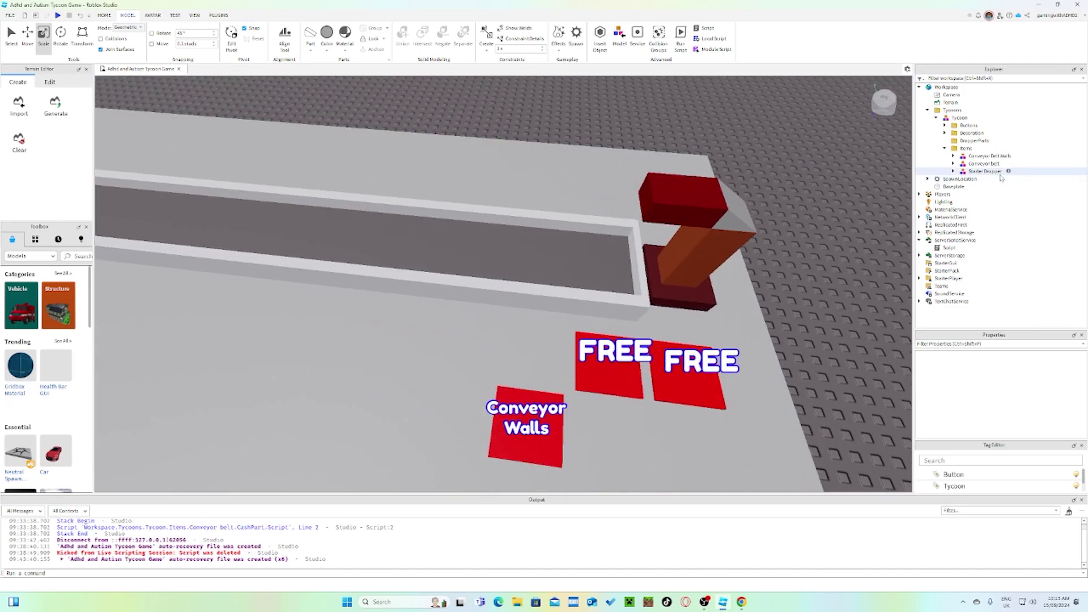
{"action": "key", "text": "d"}
Step: Copy the Starter Dropper from the tycoon's Items folder, paste the duplicate into Workspace and focus on it
{"action": "left_click", "coordinate": [983, 172]}
{"action": "right_click_drag", "start_coordinate": [730, 290], "coordinate": [729, 291]}
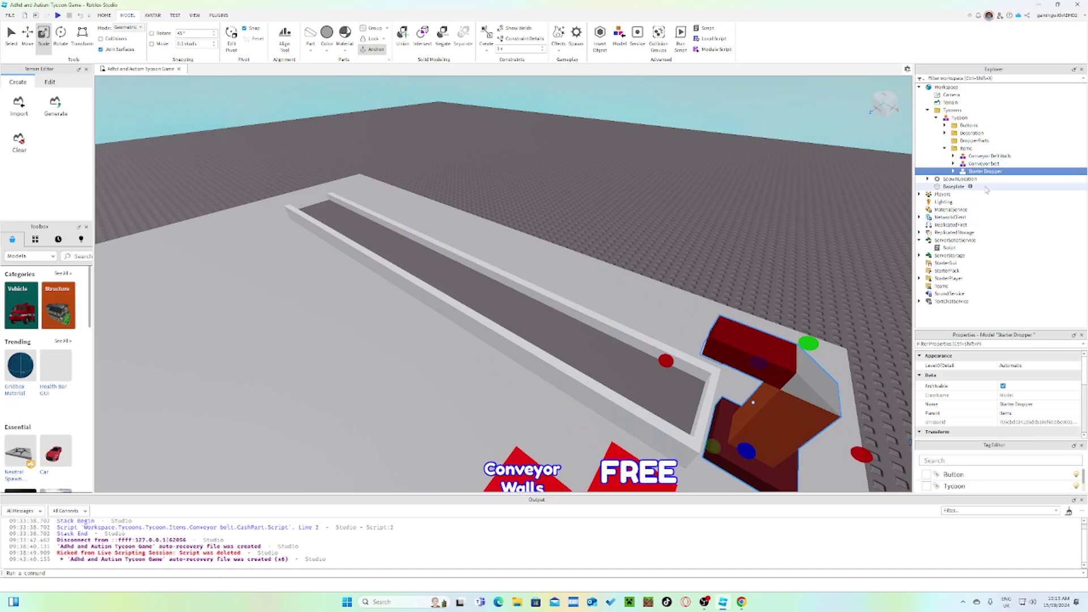
{"action": "key", "text": "ctrl+v"}
{"action": "key", "text": "f"}
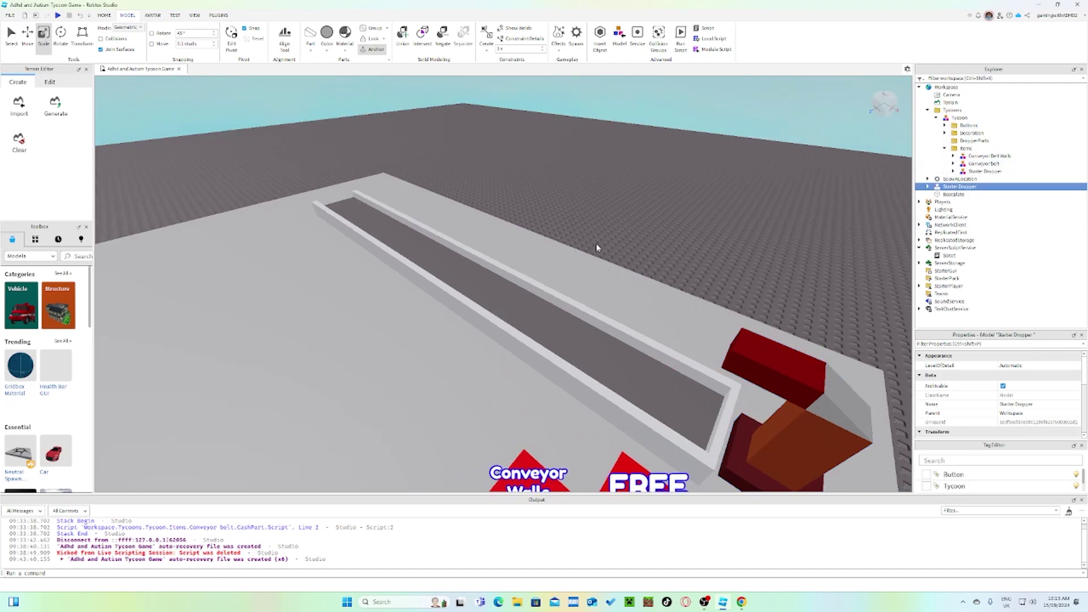
Step: Switch to the Move tool and turn on move snapping, rotate snapping and collisions
{"action": "key", "text": "ctrl+2"}
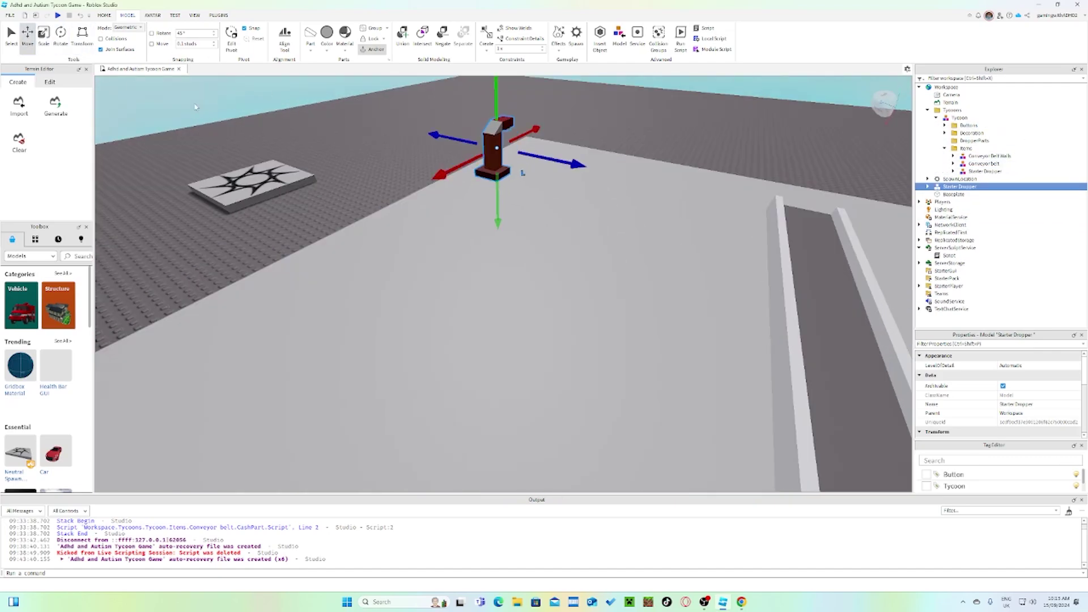
{"action": "left_click", "coordinate": [152, 44]}
{"action": "left_click", "coordinate": [151, 32]}
{"action": "left_click", "coordinate": [109, 39]}
Step: Move the pasted dropper onto the tycoon base, alongside the conveyor's outer wall near the original dropper
{"action": "right_click_drag", "start_coordinate": [440, 109], "coordinate": [752, 194]}
{"action": "left_click_drag", "start_coordinate": [777, 277], "coordinate": [389, 214]}
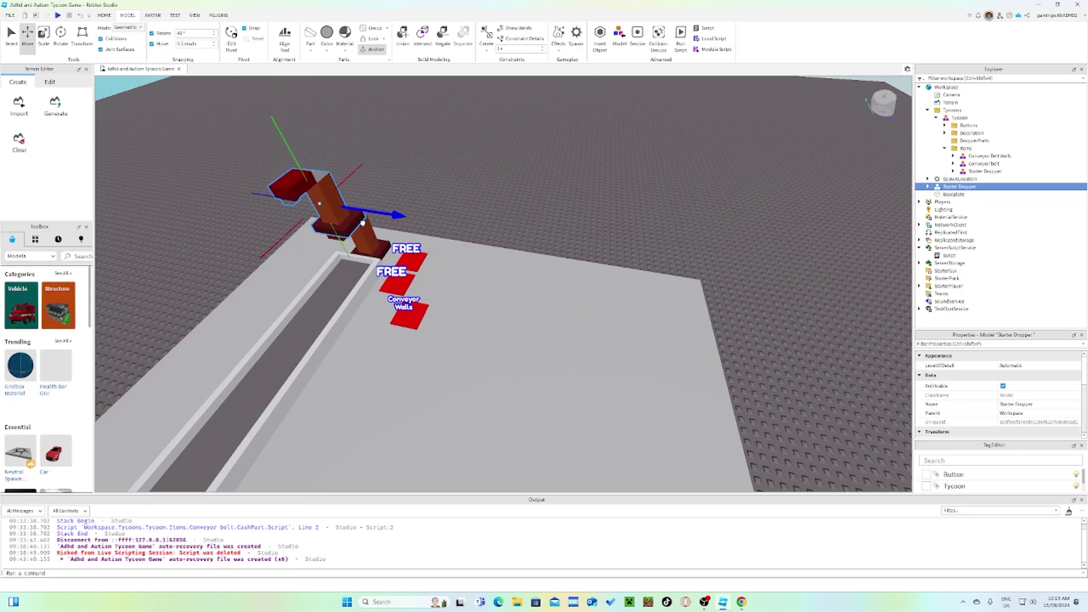
{"action": "right_click_drag", "start_coordinate": [389, 213], "coordinate": [476, 214]}
{"action": "key", "text": "d"}
{"action": "left_click_drag", "start_coordinate": [476, 214], "coordinate": [490, 216]}
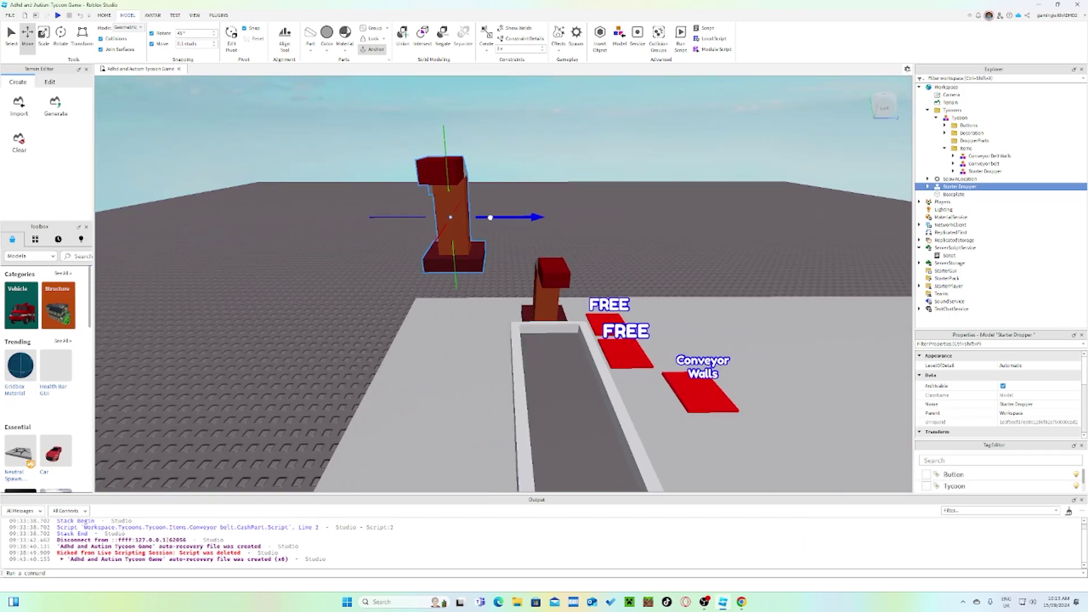
{"action": "key", "text": "a"}
{"action": "left_click", "coordinate": [533, 153]}
{"action": "left_click", "coordinate": [500, 168]}
{"action": "left_click_drag", "start_coordinate": [500, 164], "coordinate": [481, 253]}
{"action": "right_click_drag", "start_coordinate": [480, 252], "coordinate": [532, 320]}
{"action": "scroll", "coordinate": [532, 319], "scroll_direction": "up", "scroll_amount": 1}
{"action": "left_click_drag", "start_coordinate": [497, 277], "coordinate": [529, 318]}
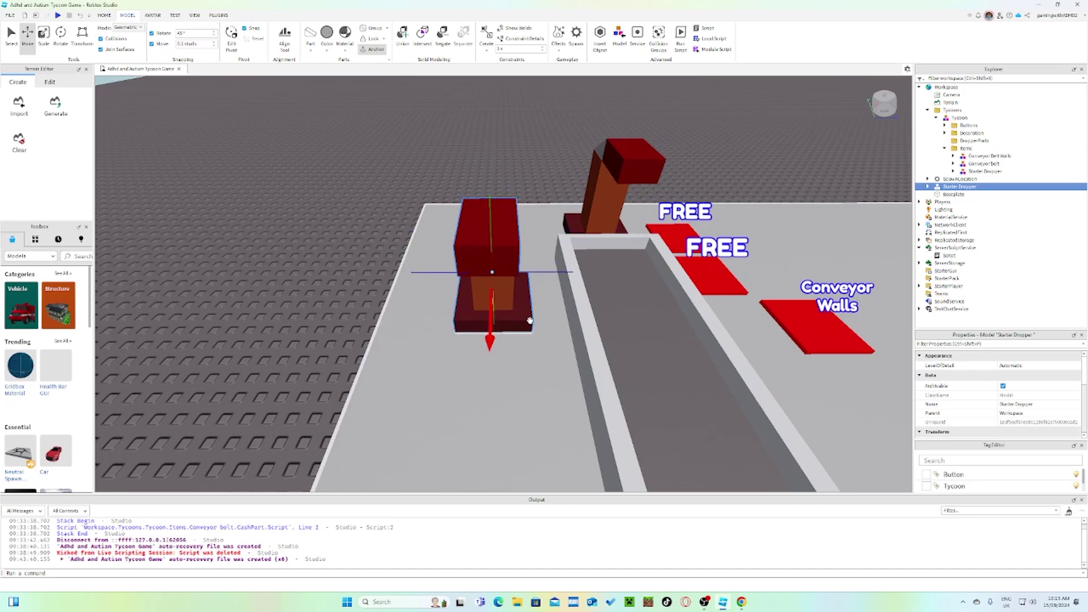
Step: Rotate the copied dropper about its vertical axis so its spout points towards the conveyor
{"action": "right_click_drag", "start_coordinate": [529, 318], "coordinate": [646, 296]}
{"action": "key", "text": "d"}
{"action": "left_click", "coordinate": [61, 40]}
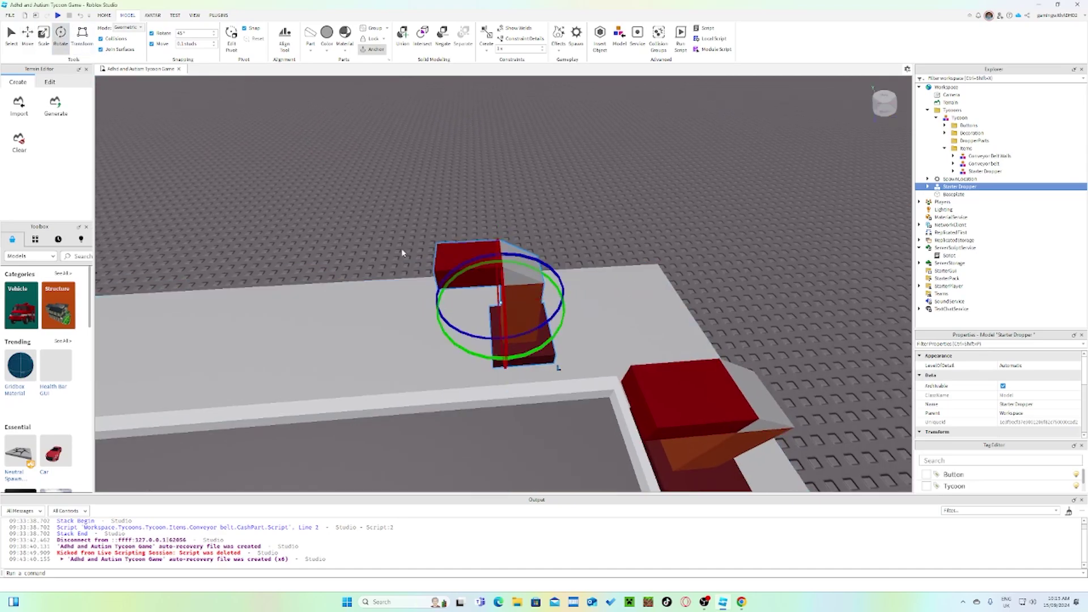
{"action": "left_click_drag", "start_coordinate": [528, 350], "coordinate": [567, 295]}
{"action": "right_click_drag", "start_coordinate": [566, 295], "coordinate": [568, 246]}
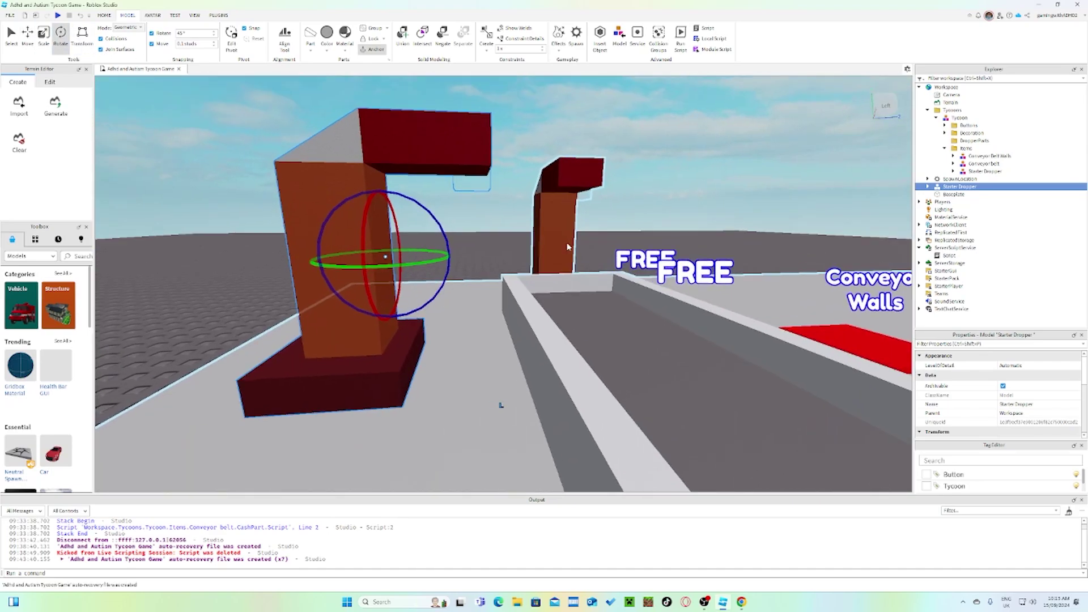
Step: Move the copied dropper towards the conveyor's outer wall until its spout overhangs the belt
{"action": "left_click", "coordinate": [27, 38]}
{"action": "left_click_drag", "start_coordinate": [451, 255], "coordinate": [546, 260]}
{"action": "right_click_drag", "start_coordinate": [546, 261], "coordinate": [605, 286]}
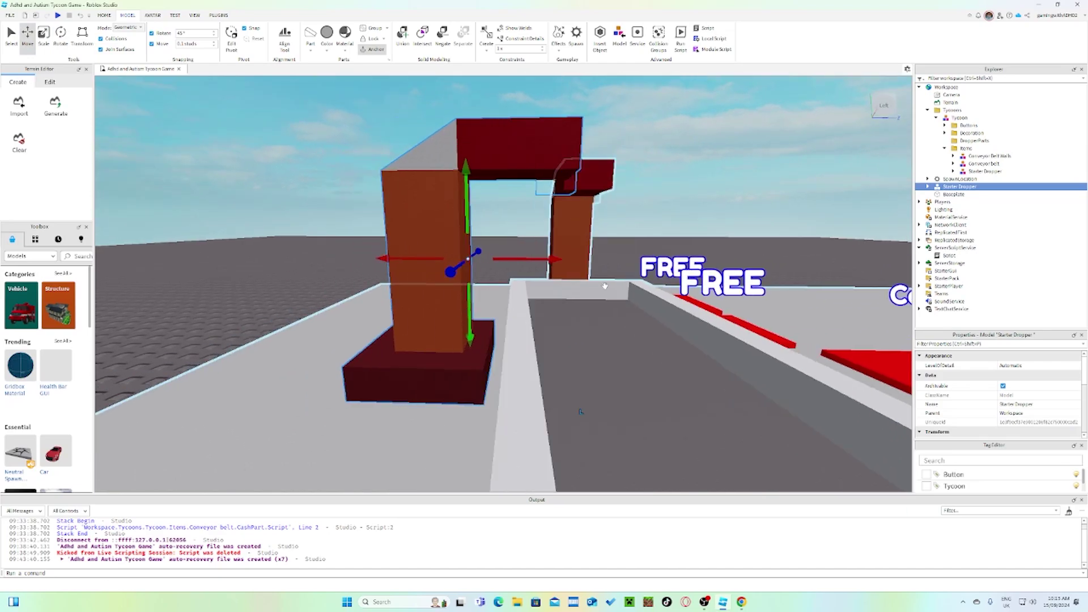
{"action": "left_click_drag", "start_coordinate": [524, 260], "coordinate": [532, 260]}
{"action": "right_click_drag", "start_coordinate": [532, 260], "coordinate": [617, 243]}
{"action": "left_click_drag", "start_coordinate": [644, 249], "coordinate": [653, 251]}
Step: Slide the copied dropper along the conveyor, slightly farther away from the original dropper
{"action": "scroll", "coordinate": [723, 301], "scroll_direction": "down", "scroll_amount": 5}
{"action": "right_click_drag", "start_coordinate": [723, 301], "coordinate": [653, 266]}
{"action": "scroll", "coordinate": [653, 265], "scroll_direction": "up", "scroll_amount": 5}
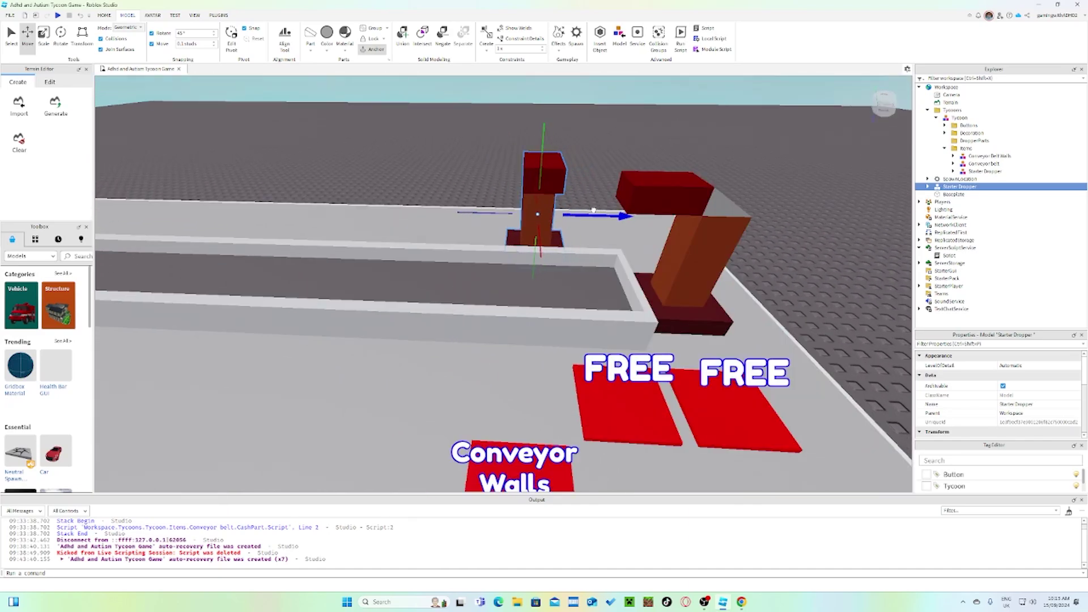
{"action": "left_click_drag", "start_coordinate": [562, 215], "coordinate": [536, 215]}
{"action": "key", "text": "a"}
{"action": "key", "text": "d"}
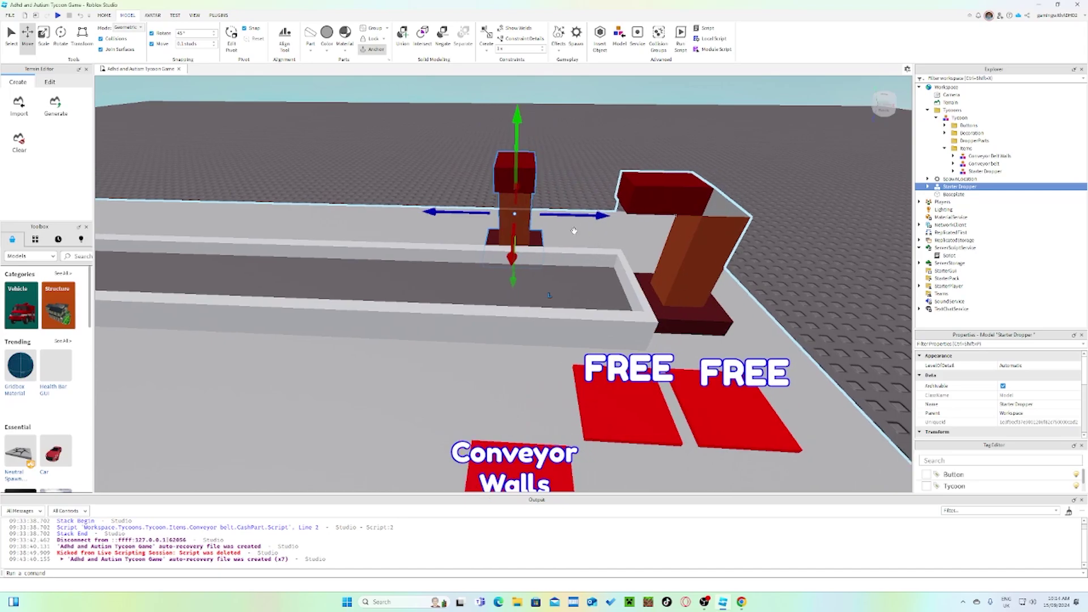
{"action": "right_click_drag", "start_coordinate": [636, 282], "coordinate": [639, 283]}
{"action": "scroll", "coordinate": [639, 283], "scroll_direction": "down", "scroll_amount": 2}
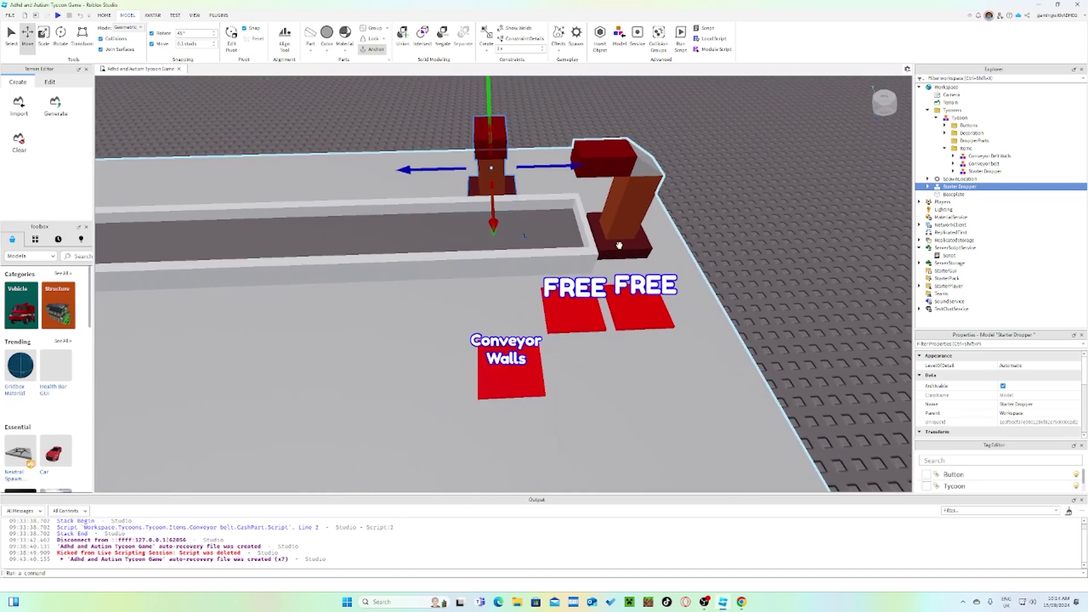
{"action": "right_click_drag", "start_coordinate": [741, 251], "coordinate": [741, 251]}
{"action": "key", "text": "d"}
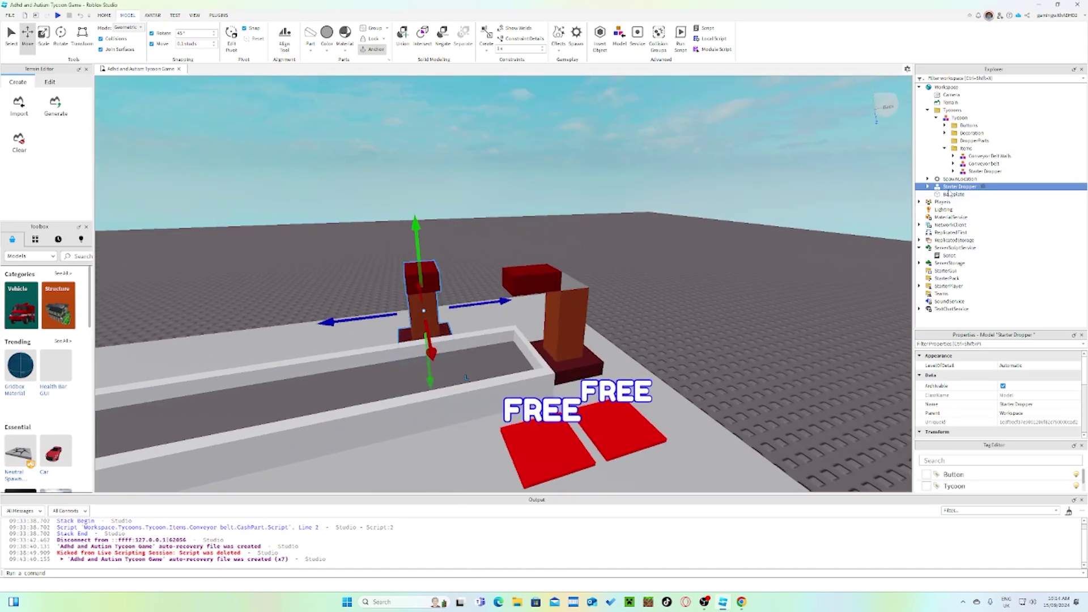
Step: Rename the copied dropper as Dropper 2 and move it into the tycoon's Items folder
{"action": "key", "text": "a"}
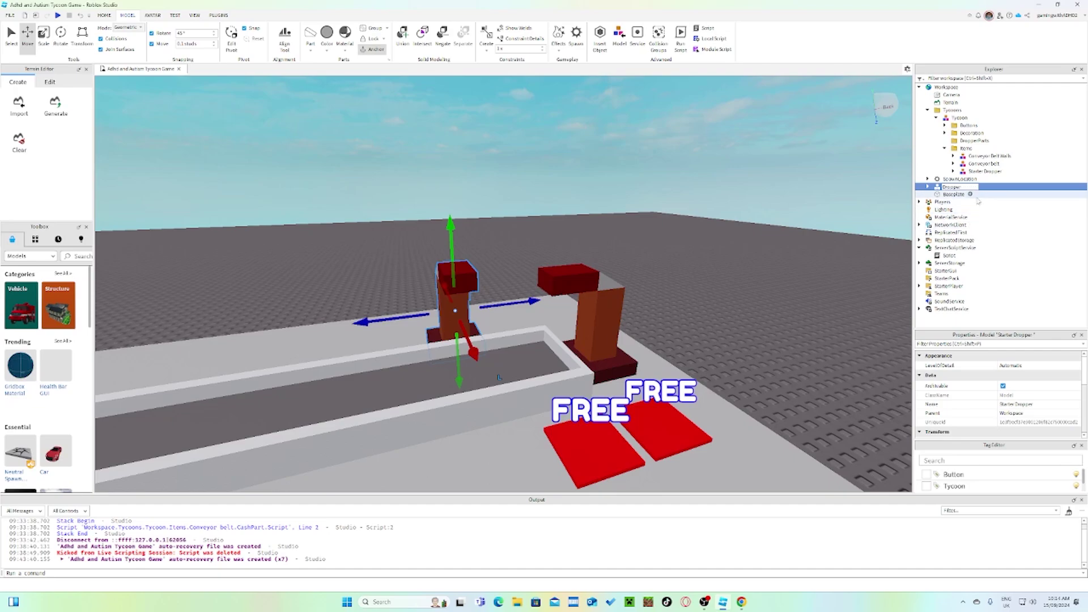
{"action": "type", "text": "2"}
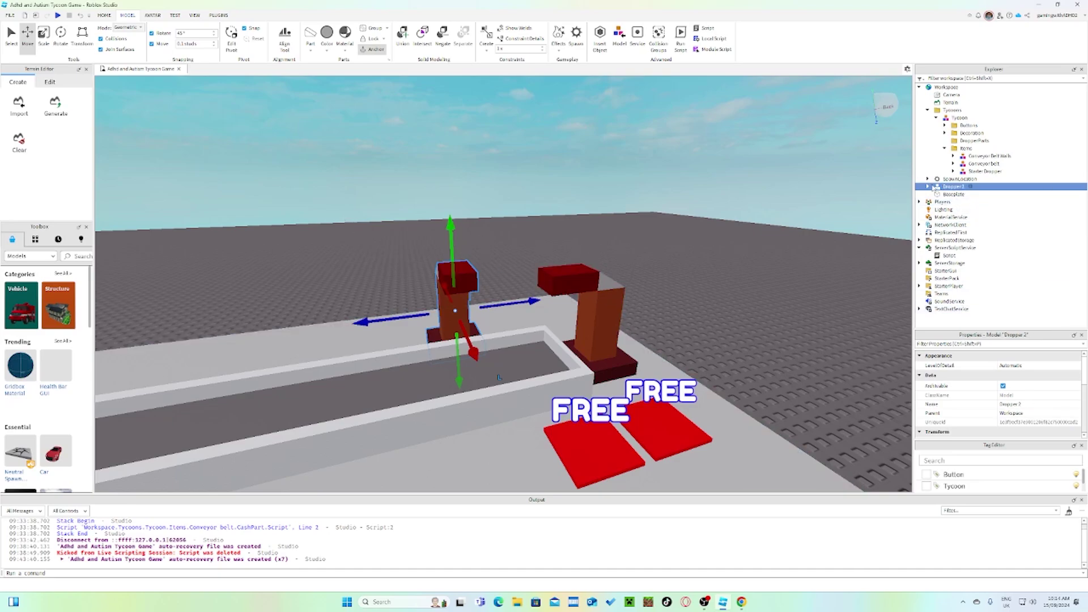
{"action": "left_click_drag", "start_coordinate": [944, 189], "coordinate": [967, 148]}
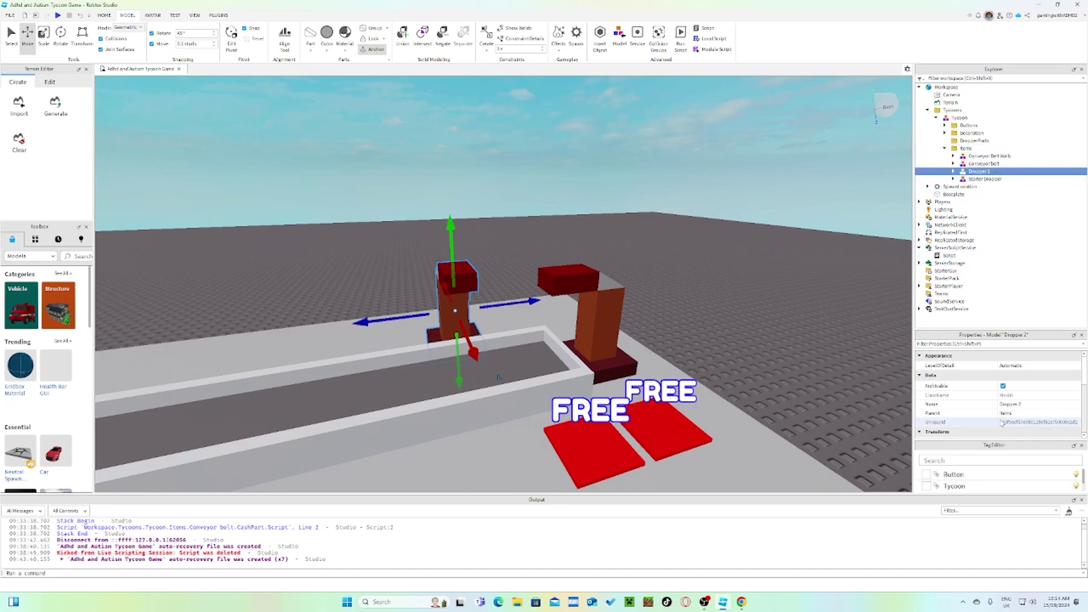
Step: Set Dropper 2's Id attribute to 4 and its Cost attribute to 200
{"action": "scroll", "coordinate": [1014, 397], "scroll_direction": "down", "scroll_amount": 5}
{"action": "left_click", "coordinate": [1017, 434]}
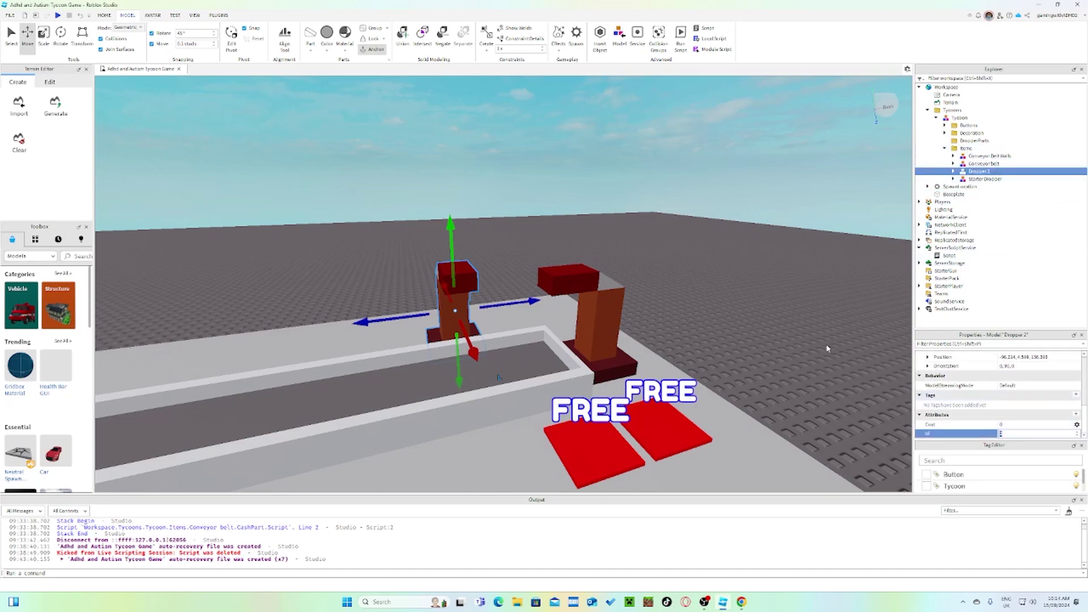
{"action": "right_click", "coordinate": [787, 273]}
{"action": "left_click", "coordinate": [756, 239]}
{"action": "right_click_drag", "start_coordinate": [756, 239], "coordinate": [639, 274]}
{"action": "scroll", "coordinate": [639, 274], "scroll_direction": "up", "scroll_amount": 2}
{"action": "scroll", "coordinate": [639, 275], "scroll_direction": "up", "scroll_amount": 2}
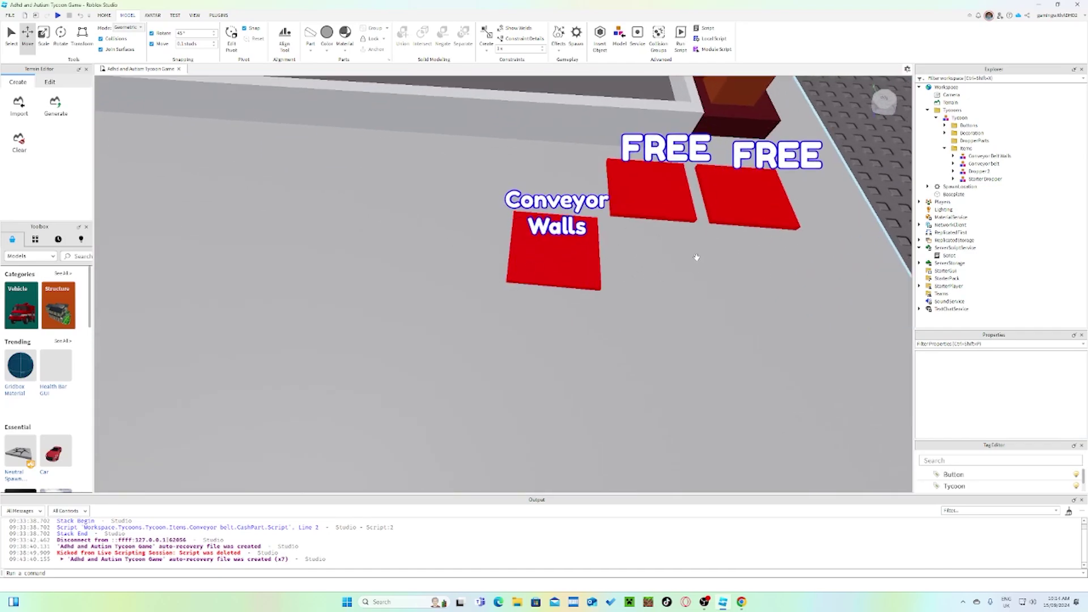
{"action": "scroll", "coordinate": [696, 257], "scroll_direction": "down", "scroll_amount": 8}
{"action": "left_click", "coordinate": [979, 171]}
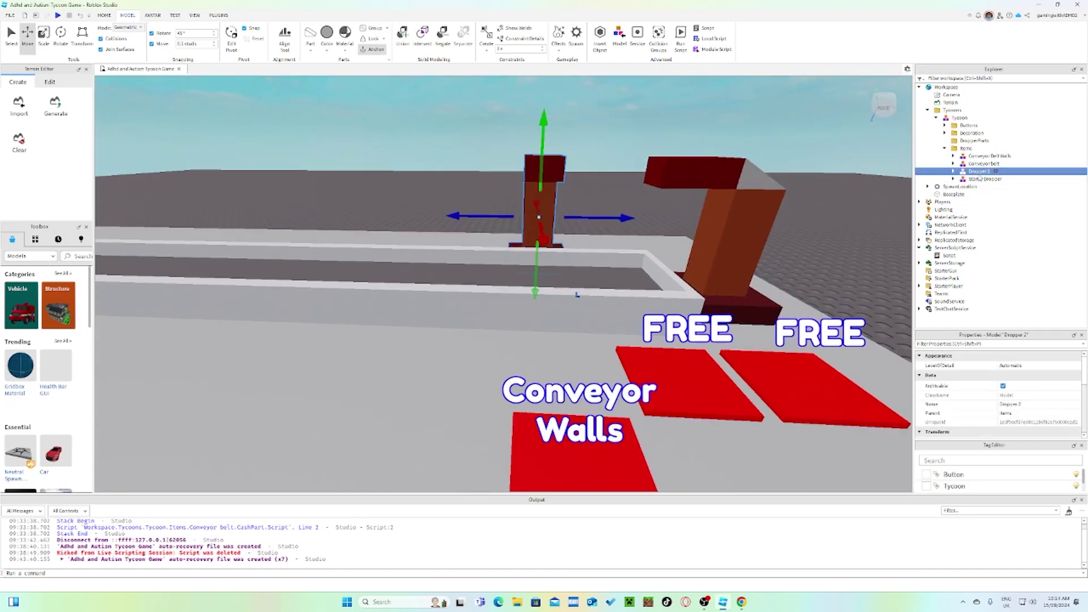
{"action": "scroll", "coordinate": [998, 397], "scroll_direction": "down", "scroll_amount": 10}
{"action": "left_click", "coordinate": [1029, 435]}
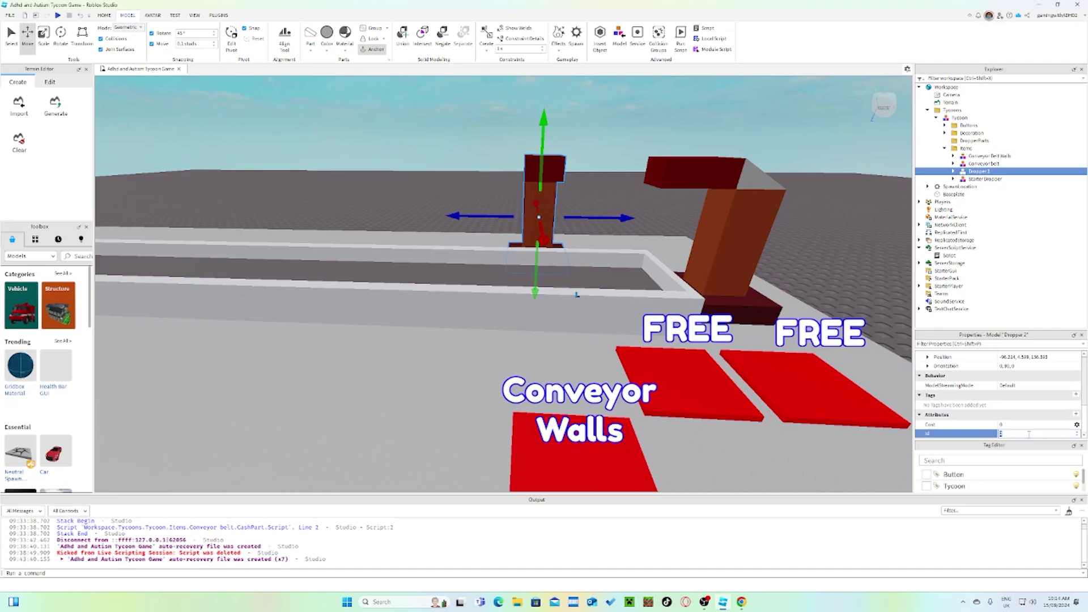
{"action": "left_click", "coordinate": [1026, 424]}
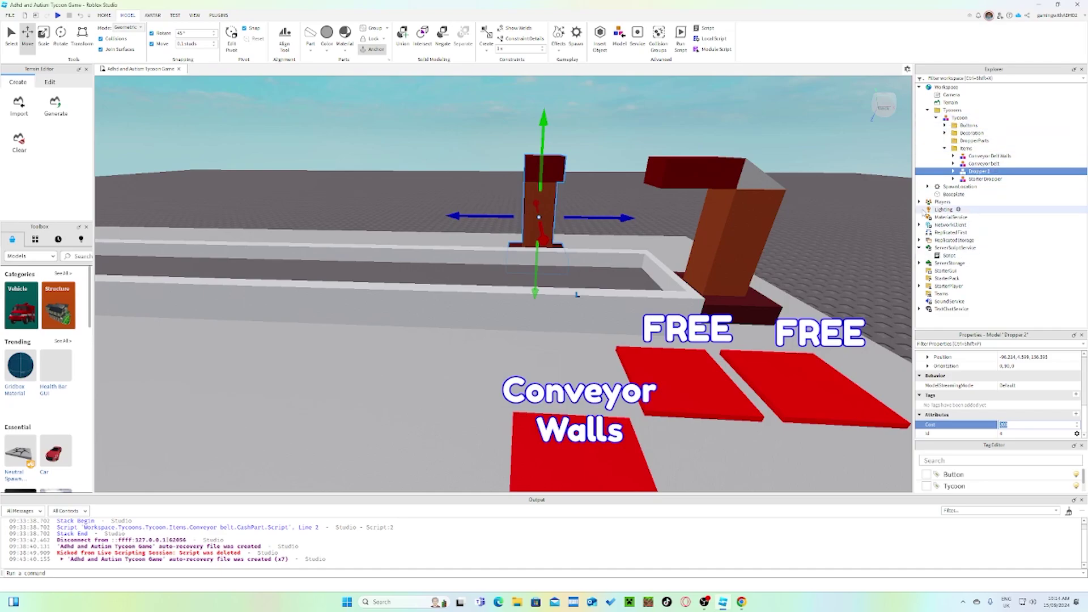
Step: Copy Dropper 2 from the Workspace tycoon and paste it into the Items folder directly under ReplicatedStorage
{"action": "left_click", "coordinate": [919, 240]}
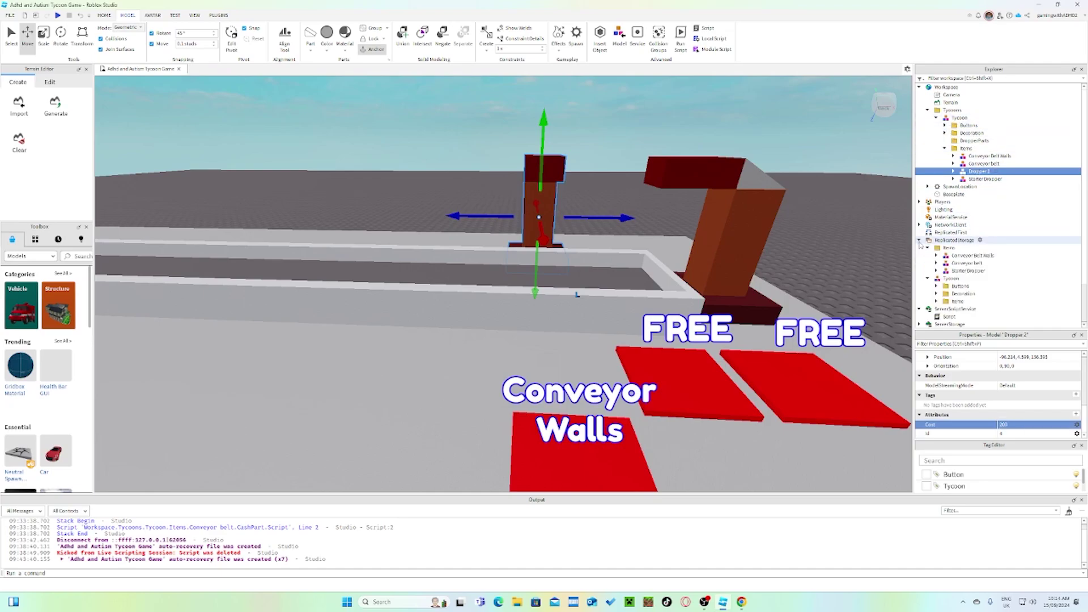
{"action": "right_click", "coordinate": [957, 248]}
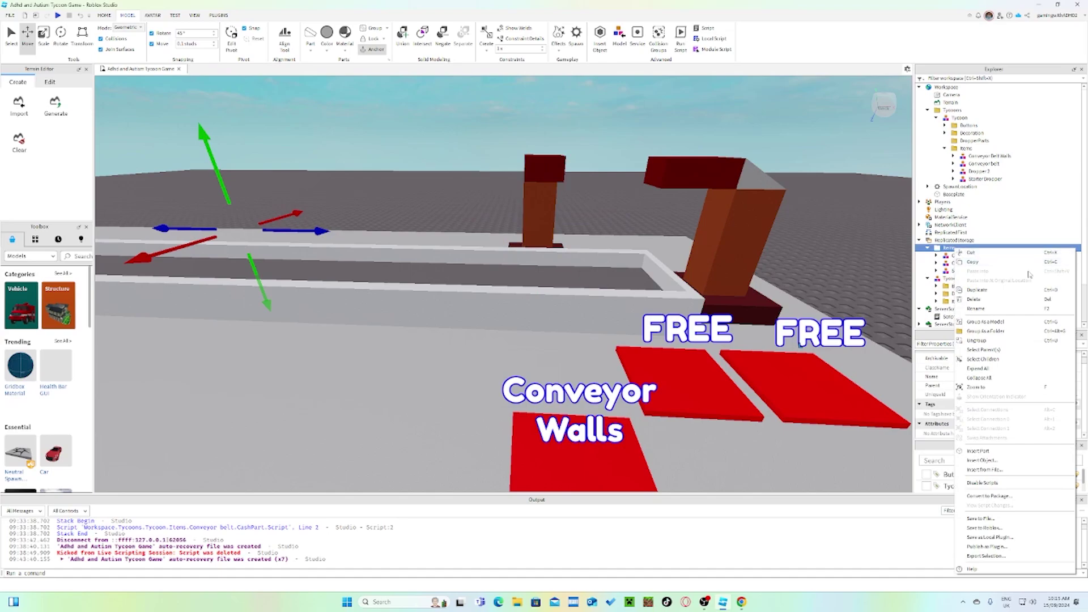
{"action": "left_click", "coordinate": [979, 172]}
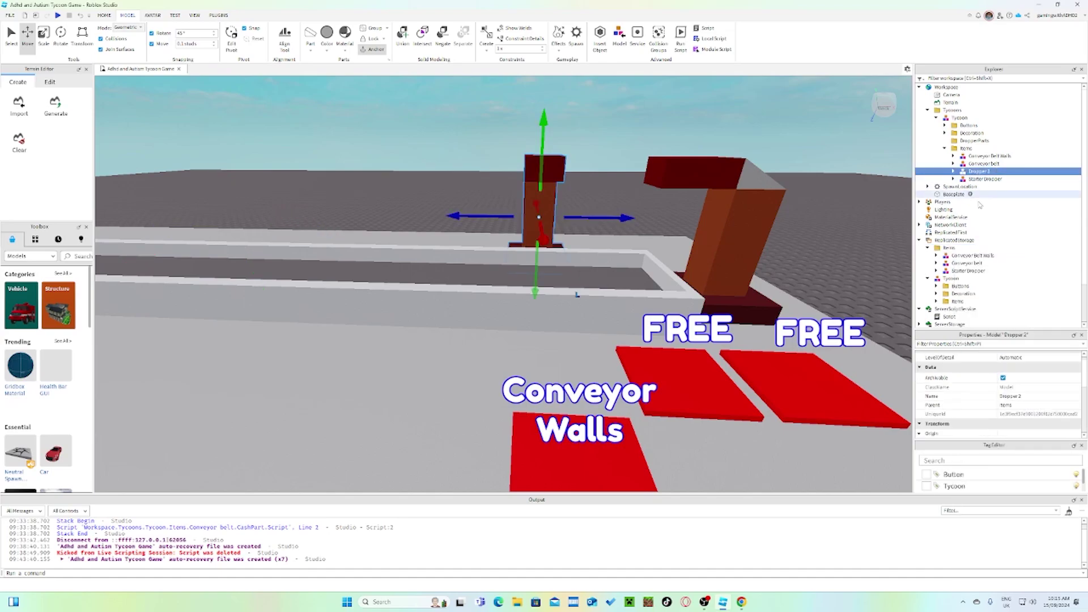
{"action": "left_click", "coordinate": [948, 247]}
{"action": "right_click", "coordinate": [945, 248]}
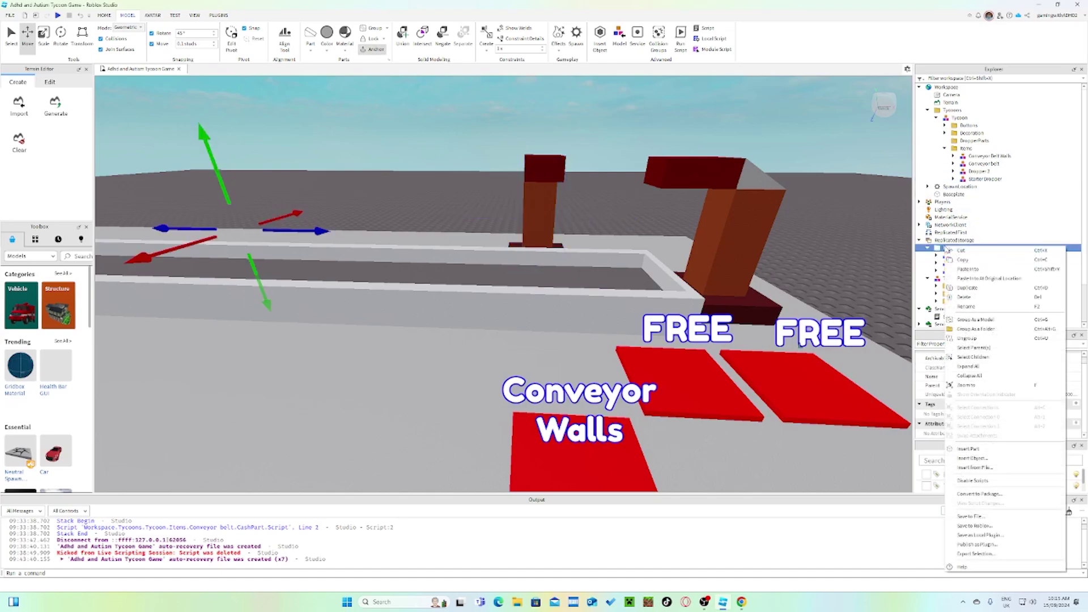
{"action": "left_click", "coordinate": [980, 269]}
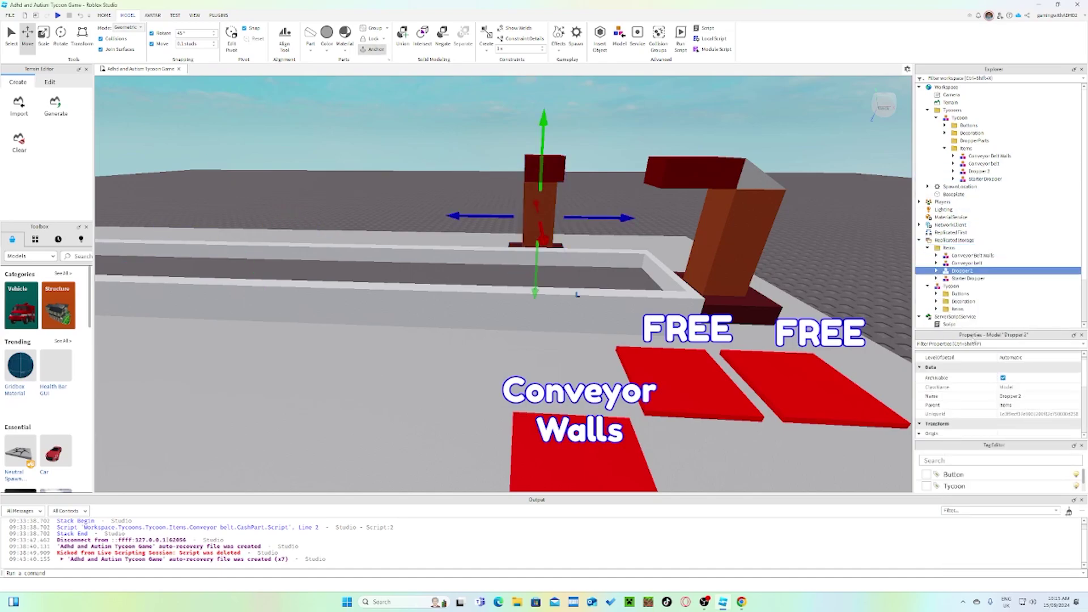
Step: Duplicate the Conveyor Walls button into Workspace and move the copy beside the original, on the side nearer the conveyor
{"action": "left_click", "coordinate": [945, 125]}
{"action": "left_click", "coordinate": [975, 140]}
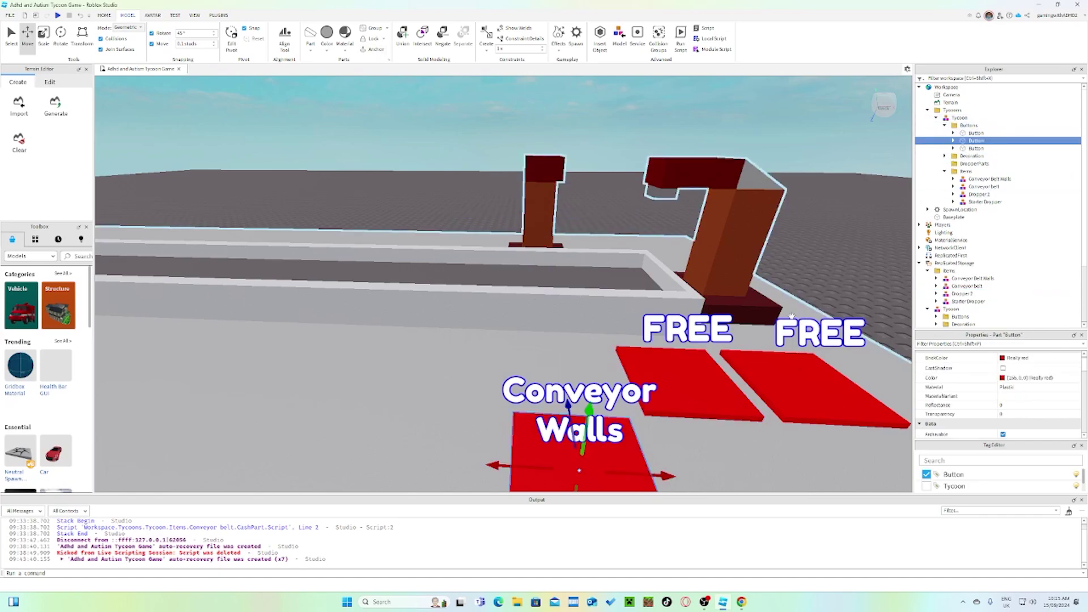
{"action": "key", "text": "ctrl+v"}
{"action": "right_click_drag", "start_coordinate": [588, 352], "coordinate": [629, 306]}
{"action": "left_click_drag", "start_coordinate": [648, 281], "coordinate": [532, 287]}
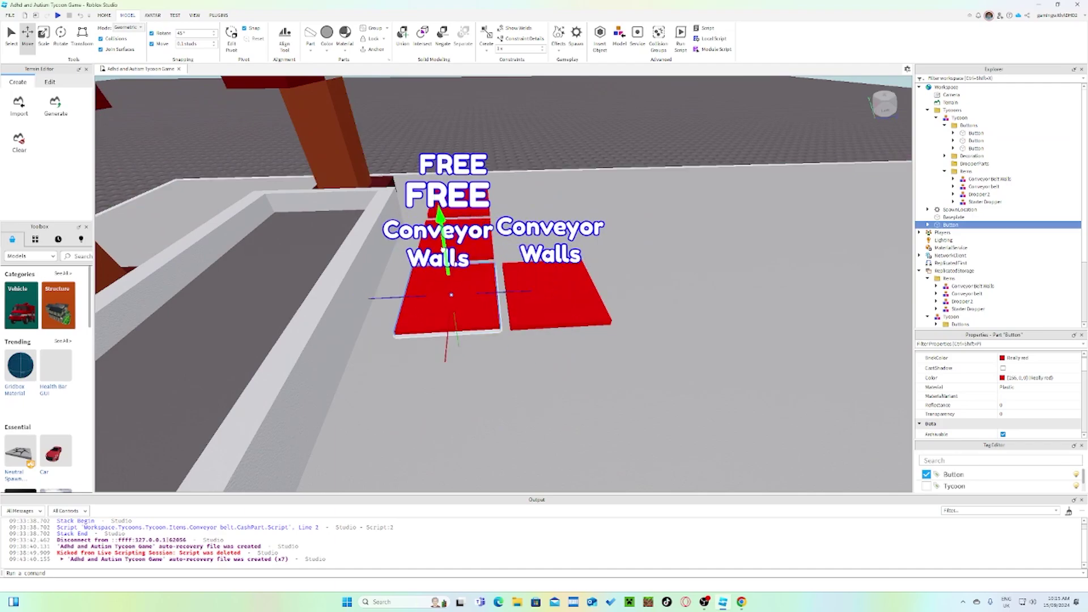
{"action": "right_click_drag", "start_coordinate": [671, 224], "coordinate": [772, 248]}
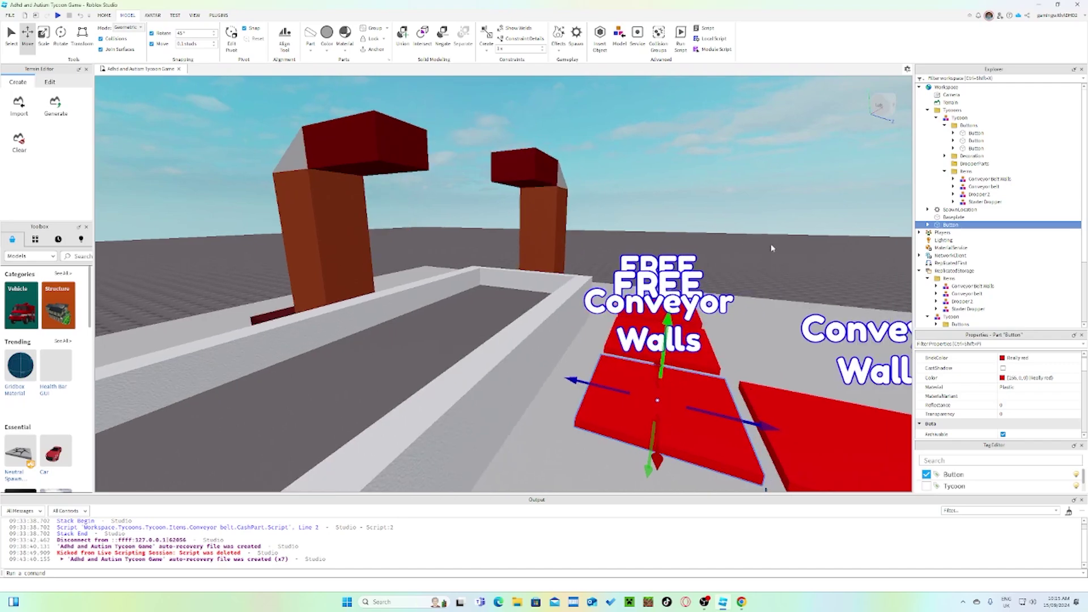
Step: Change the text on the duplicated button's billboard label to Dropper 2
{"action": "left_click", "coordinate": [929, 225]}
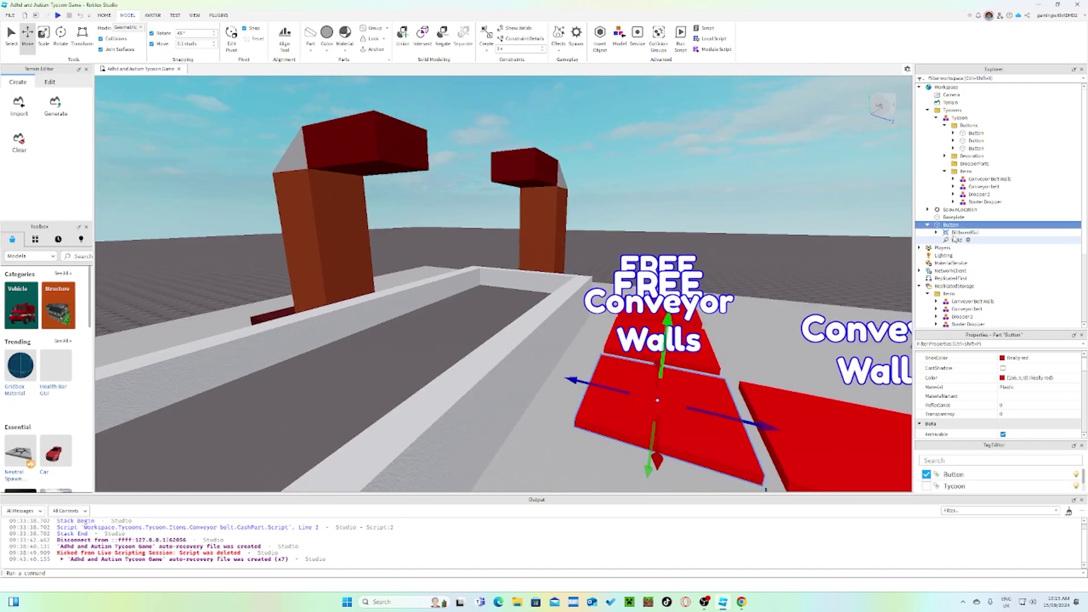
{"action": "left_click", "coordinate": [963, 232]}
{"action": "left_click", "coordinate": [936, 233]}
{"action": "left_click", "coordinate": [971, 241]}
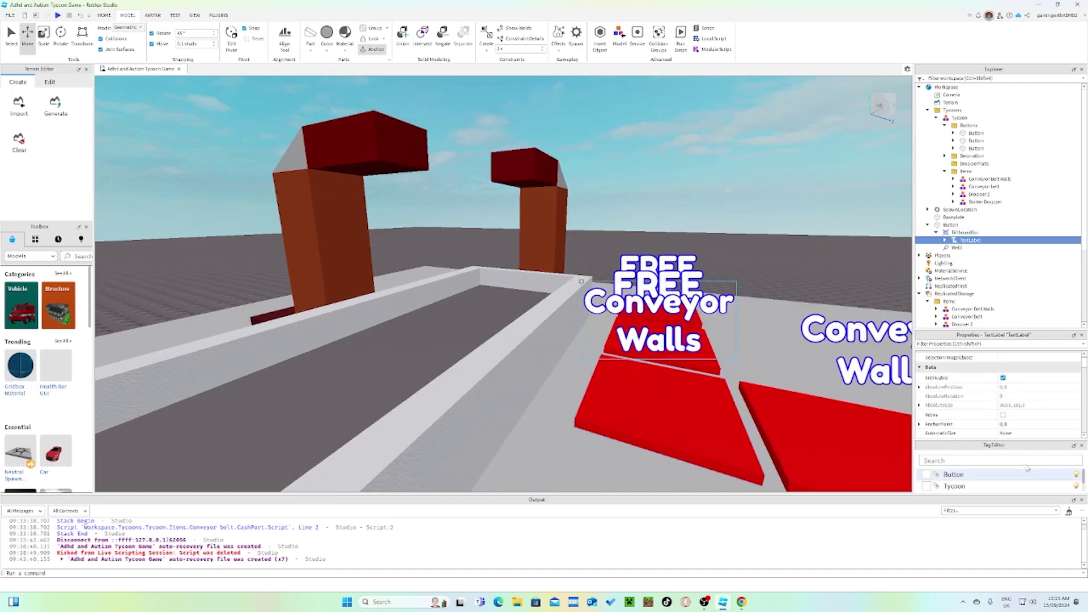
{"action": "scroll", "coordinate": [1036, 419], "scroll_direction": "down", "scroll_amount": 10}
{"action": "scroll", "coordinate": [1035, 419], "scroll_direction": "down", "scroll_amount": 6}
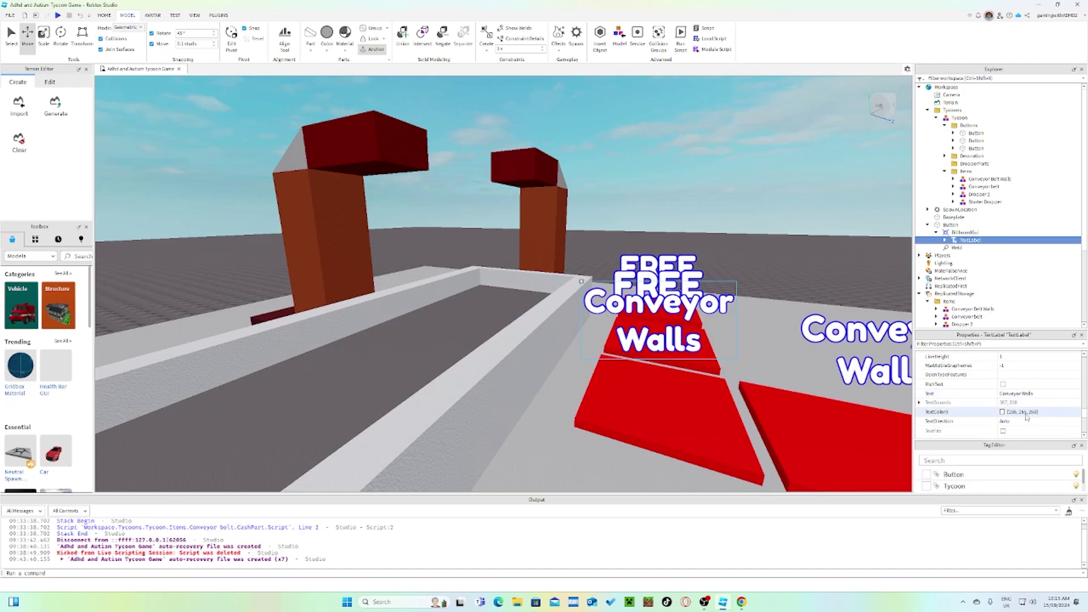
{"action": "left_click", "coordinate": [1029, 418]}
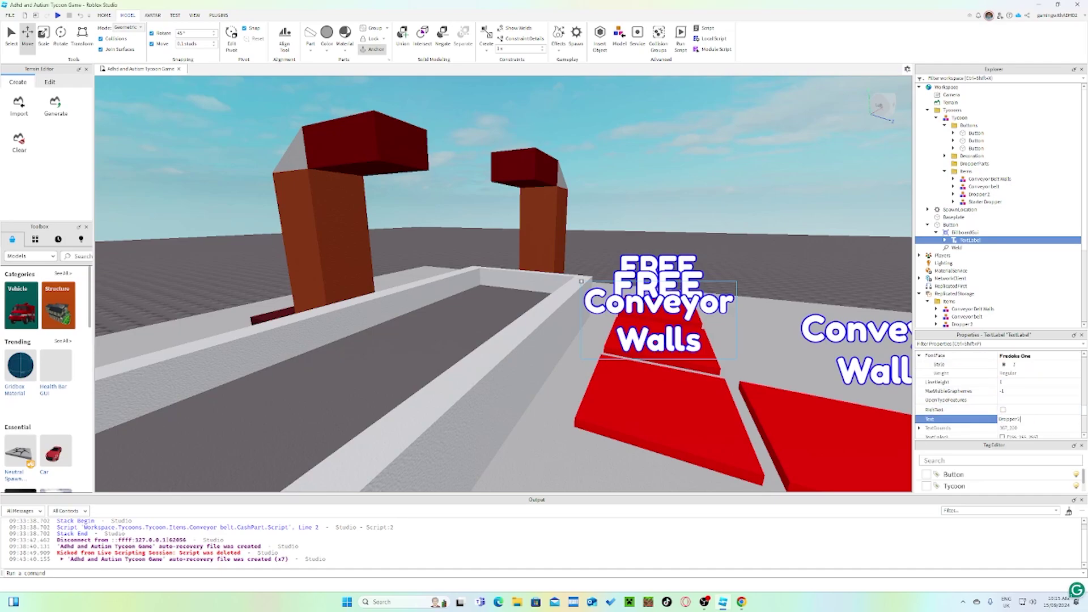
{"action": "type", "text": "Dropper 2"}
{"action": "key", "text": "Return"}
{"action": "right_click_drag", "start_coordinate": [729, 210], "coordinate": [730, 210]}
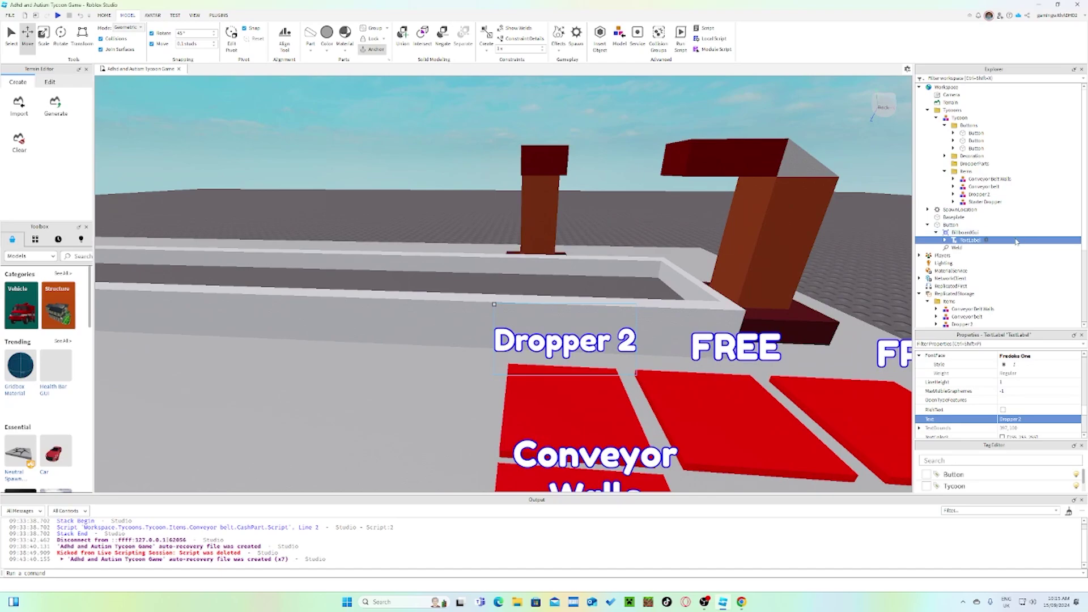
Step: Set the Dropper 2 button's item ID attribute to 4 and move the button into the Workspace tycoon's Buttons folder
{"action": "left_click", "coordinate": [936, 232]}
{"action": "left_click", "coordinate": [928, 225]}
{"action": "left_click", "coordinate": [951, 225]}
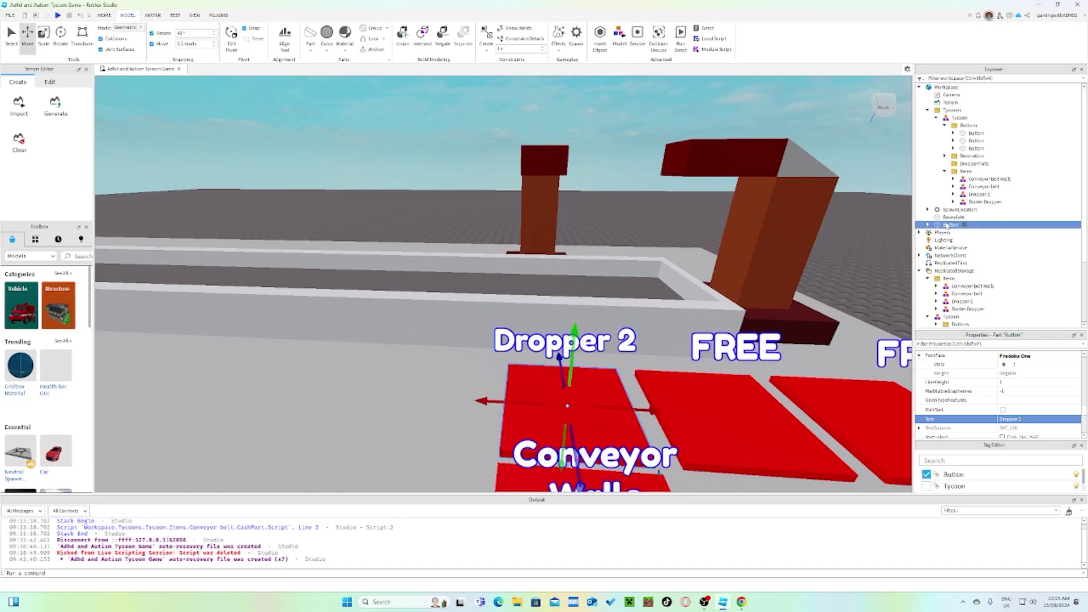
{"action": "scroll", "coordinate": [1031, 400], "scroll_direction": "down", "scroll_amount": 10}
{"action": "left_click", "coordinate": [1015, 423]}
{"action": "type", "text": "4"}
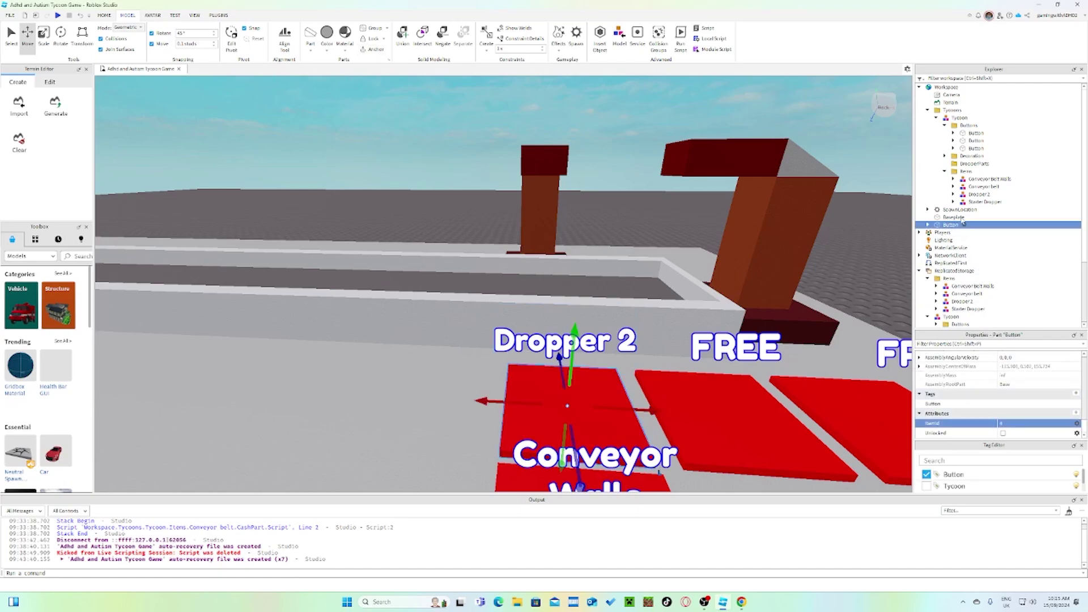
{"action": "left_click_drag", "start_coordinate": [964, 223], "coordinate": [968, 127]}
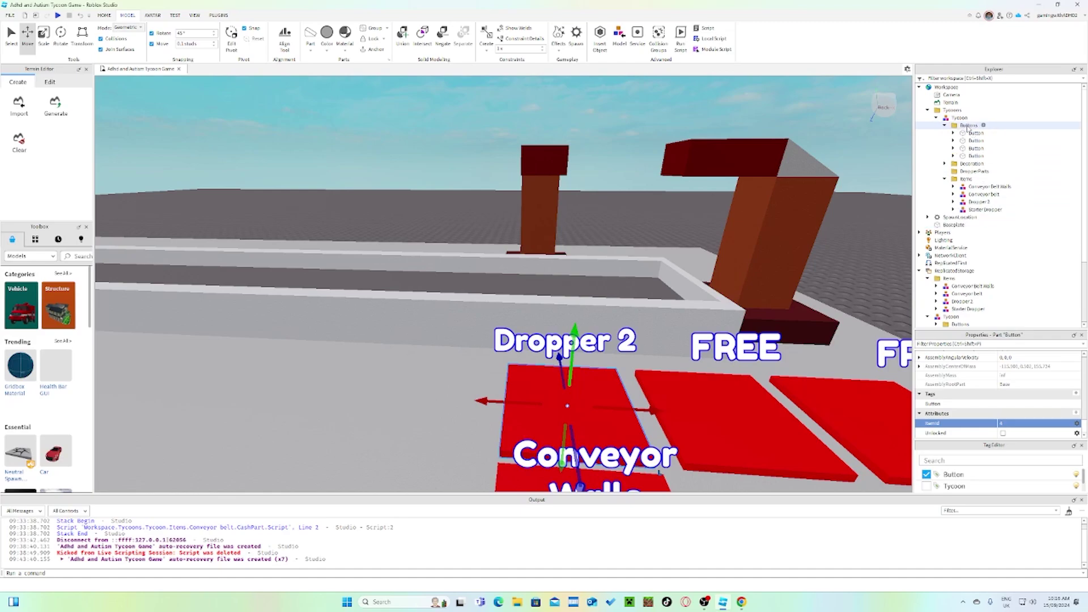
Step: Paste a copy of the Dropper 2 button into the Buttons folder of the Tycoon model in ReplicatedStorage
{"action": "scroll", "coordinate": [946, 238], "scroll_direction": "down", "scroll_amount": 3}
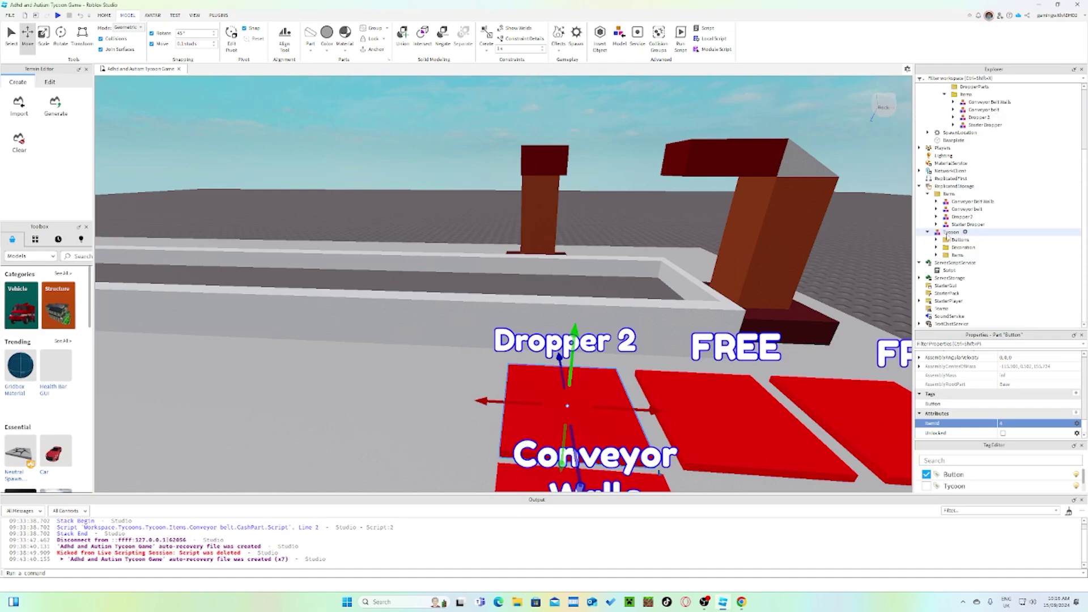
{"action": "left_click", "coordinate": [936, 240]}
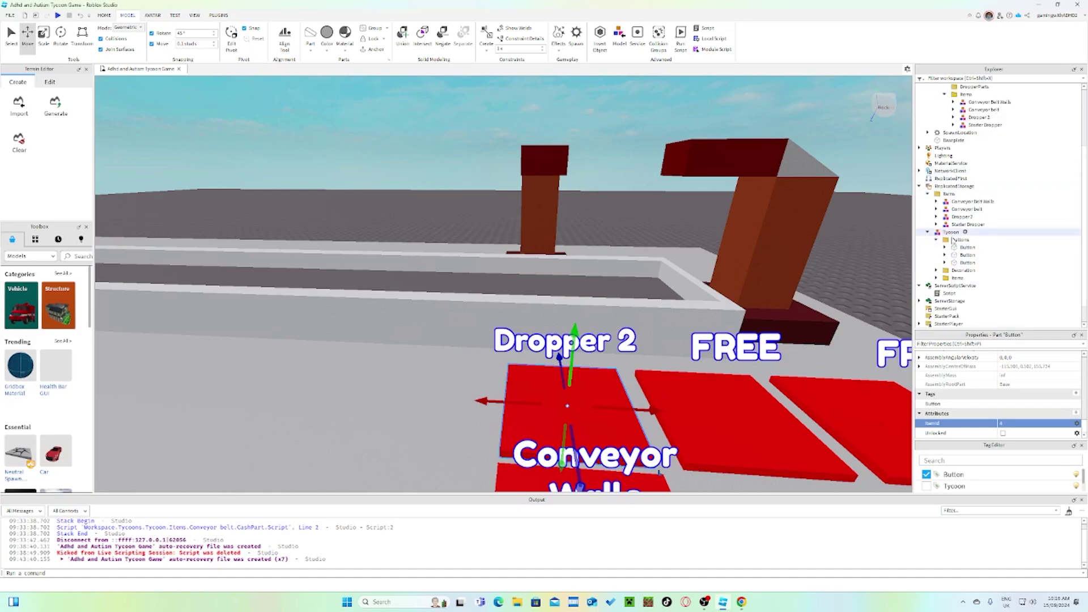
{"action": "right_click", "coordinate": [957, 255]}
{"action": "left_click", "coordinate": [997, 300]}
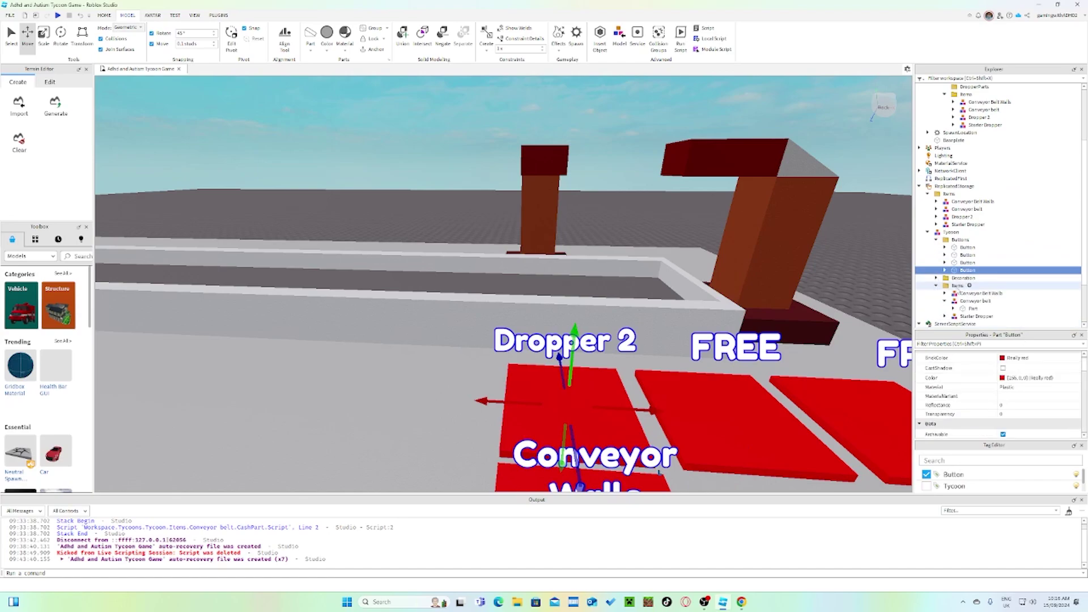
Step: Paste a copy of the Dropper 2 model from ReplicatedStorage's Items folder into the Items folder of the ReplicatedStorage Tycoon model
{"action": "scroll", "coordinate": [958, 287], "scroll_direction": "down", "scroll_amount": 2}
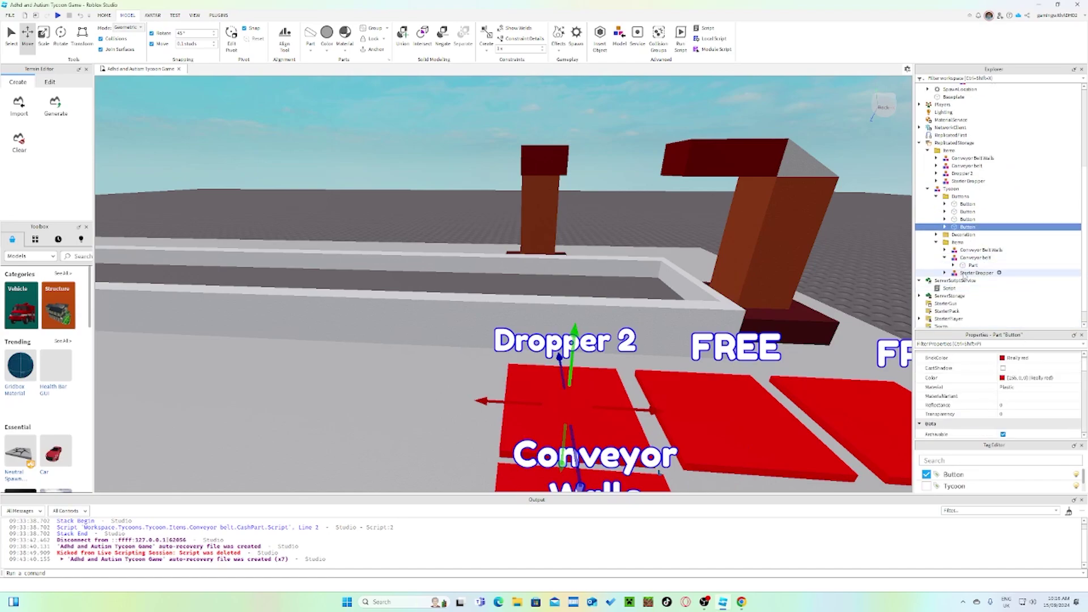
{"action": "scroll", "coordinate": [966, 271], "scroll_direction": "up", "scroll_amount": 3}
{"action": "left_click", "coordinate": [962, 238]}
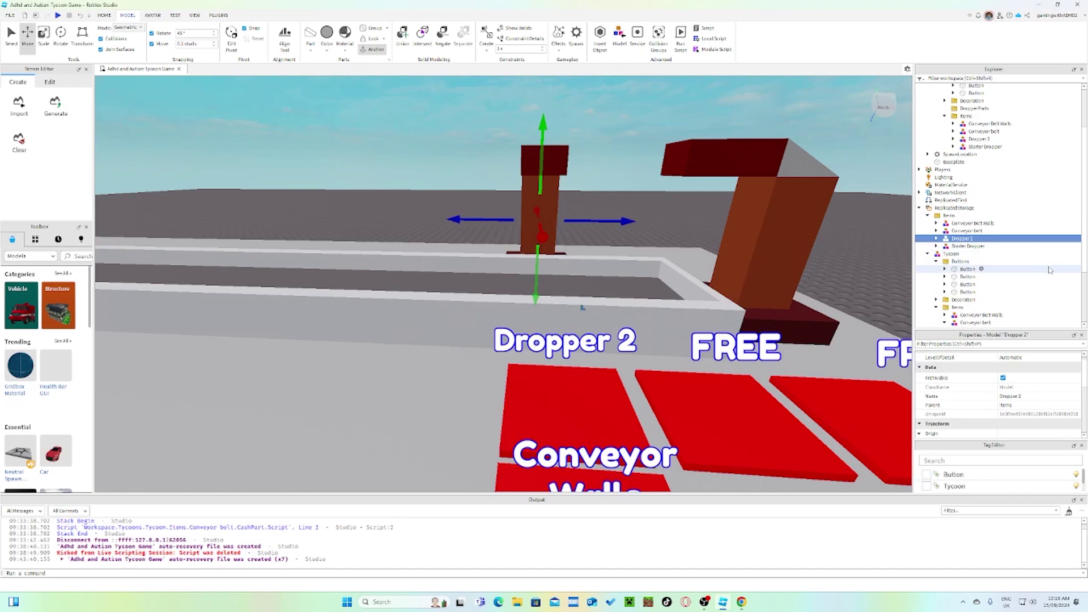
{"action": "scroll", "coordinate": [964, 261], "scroll_direction": "down", "scroll_amount": 3}
{"action": "left_click", "coordinate": [958, 224]}
{"action": "right_click", "coordinate": [957, 227]}
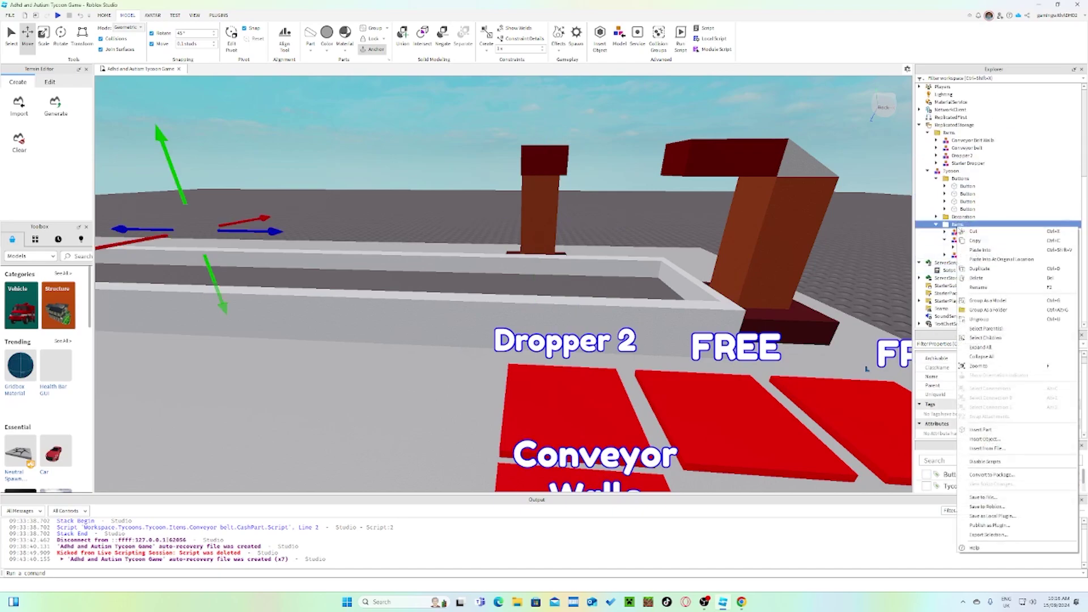
{"action": "left_click", "coordinate": [980, 250]}
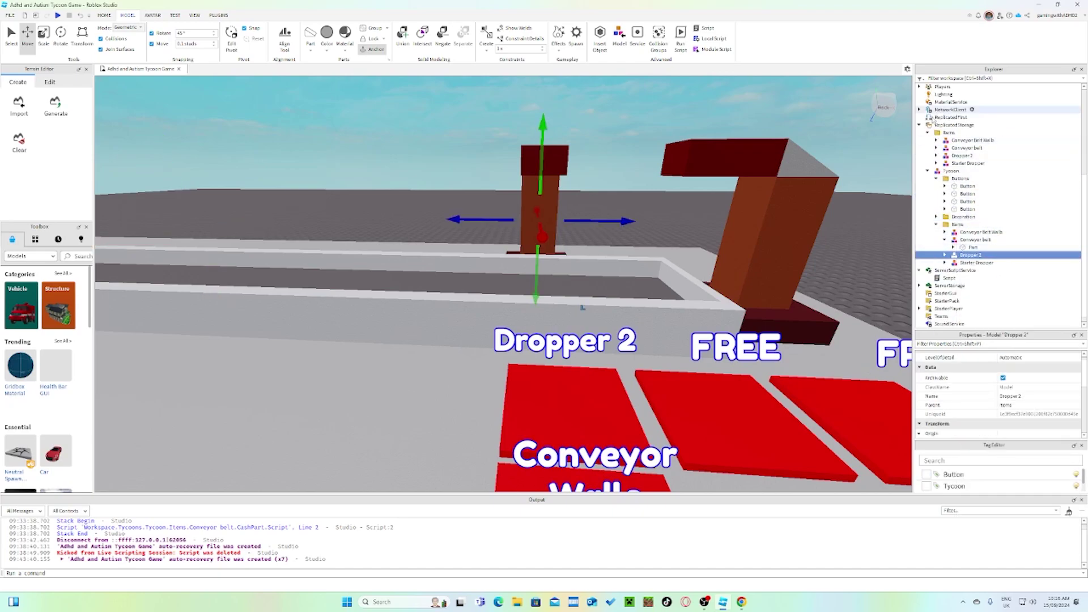
Step: Collapse the Tycoon model and Items folder under ReplicatedStorage, and the Buttons and Items folders of the Workspace tycoon
{"action": "left_click", "coordinate": [944, 240]}
{"action": "left_click", "coordinate": [937, 224]}
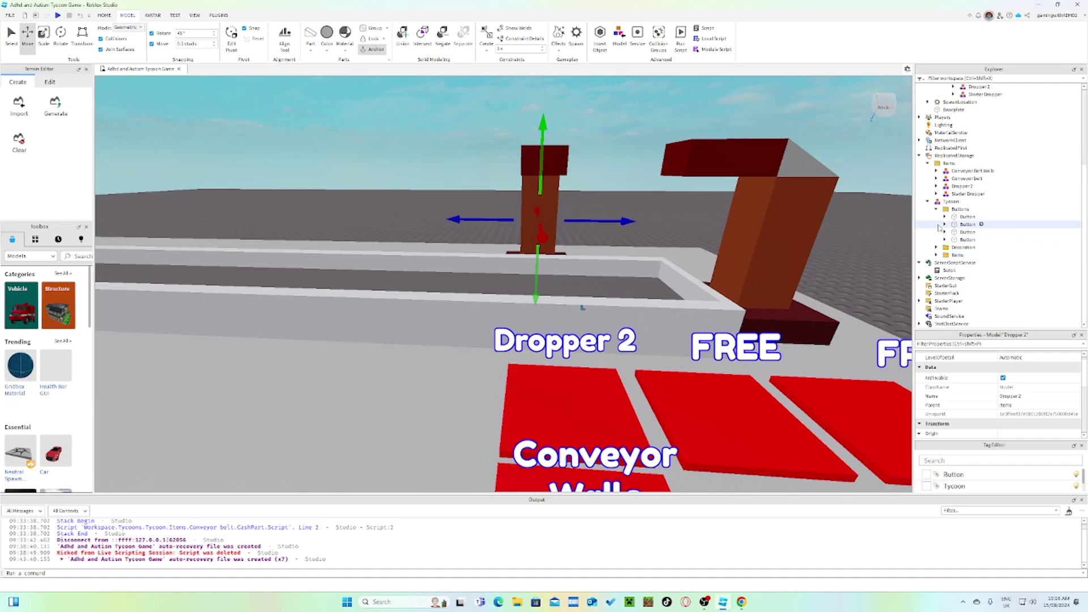
{"action": "left_click", "coordinate": [936, 209]}
{"action": "left_click", "coordinate": [928, 232]}
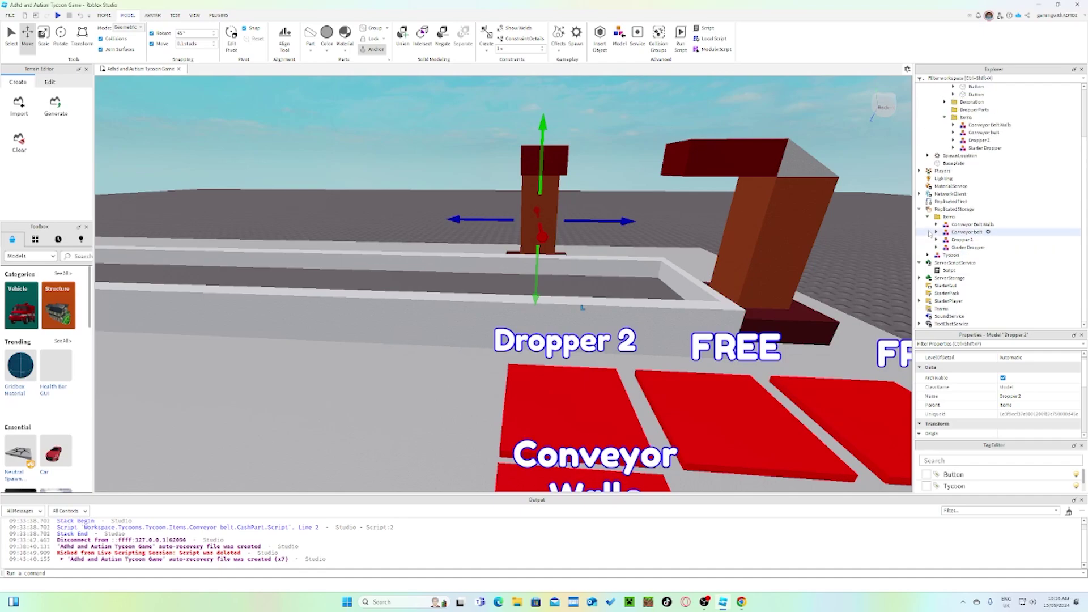
{"action": "left_click", "coordinate": [927, 216]}
{"action": "scroll", "coordinate": [1027, 232], "scroll_direction": "up", "scroll_amount": 2}
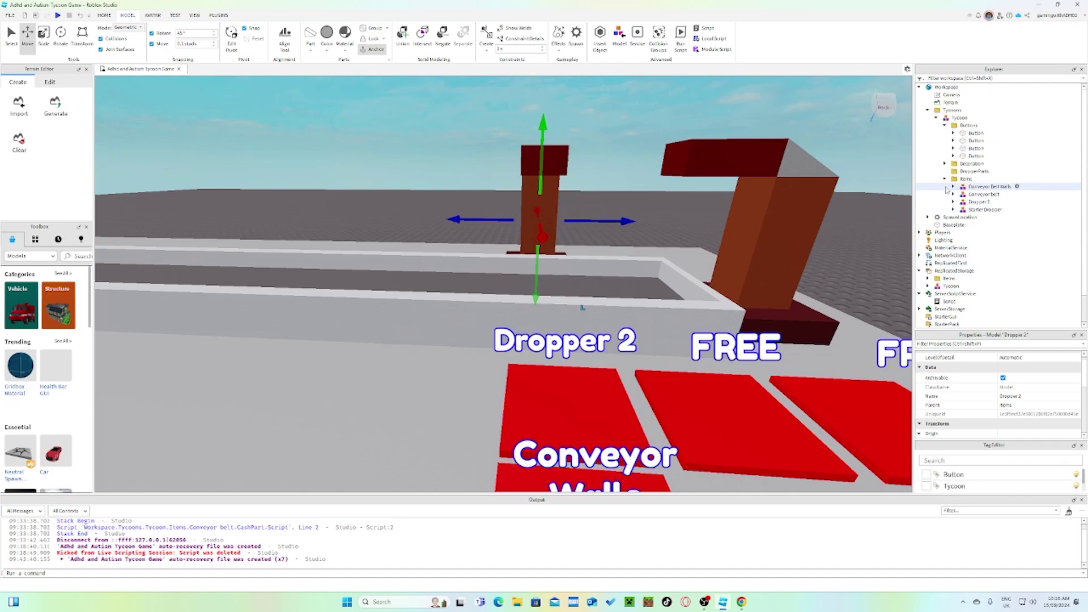
{"action": "left_click", "coordinate": [945, 178]}
{"action": "left_click", "coordinate": [945, 125]}
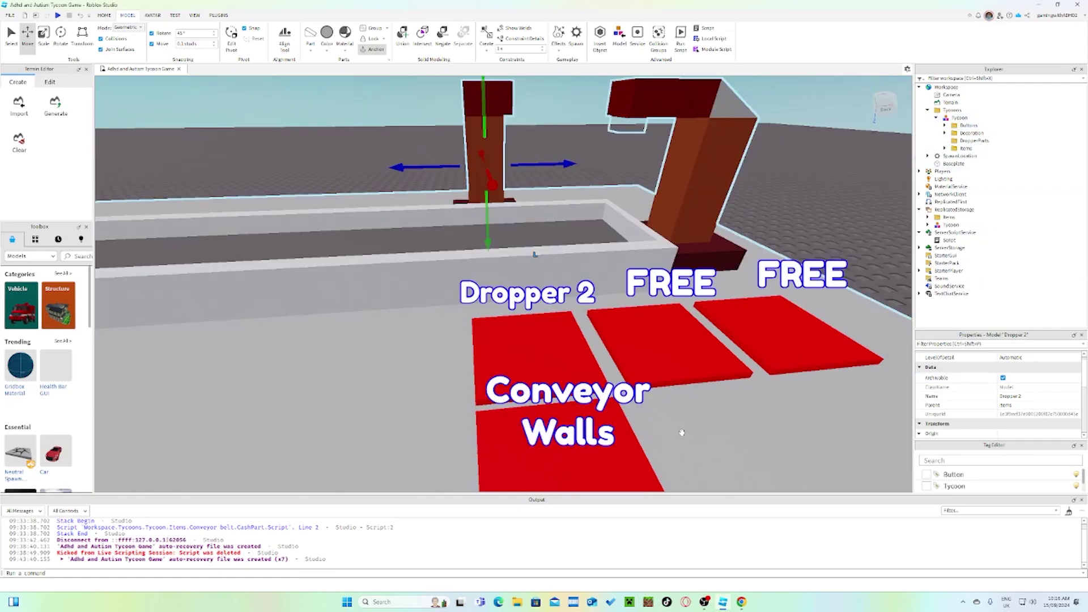
Step: Check the buttons in the ReplicatedStorage Tycoon's Buttons folder and remove the Button tag from the Dropper 2 button
{"action": "left_click", "coordinate": [927, 225]}
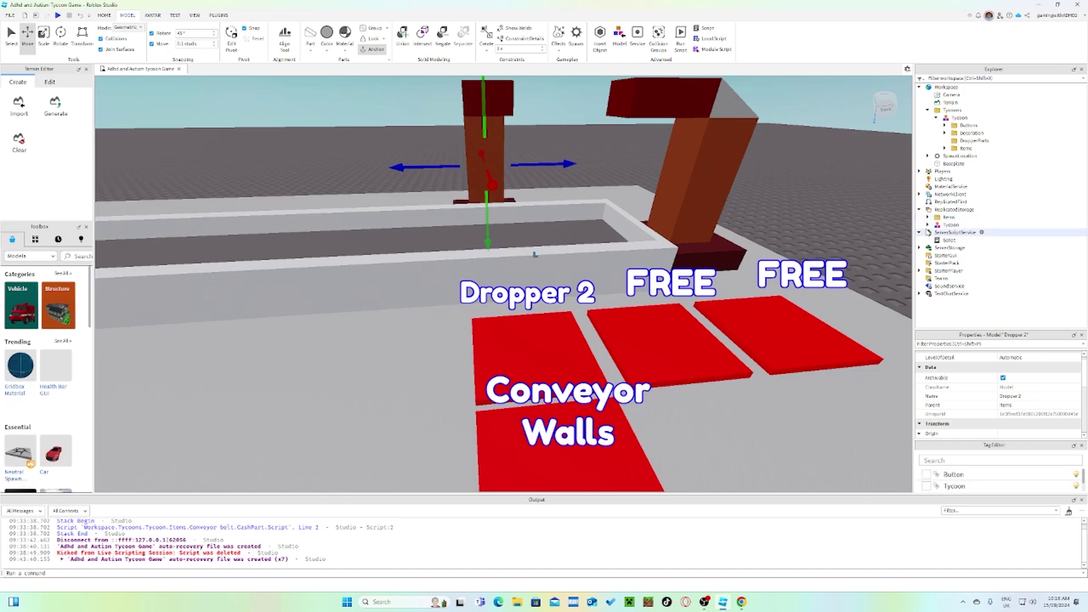
{"action": "left_click", "coordinate": [936, 232]}
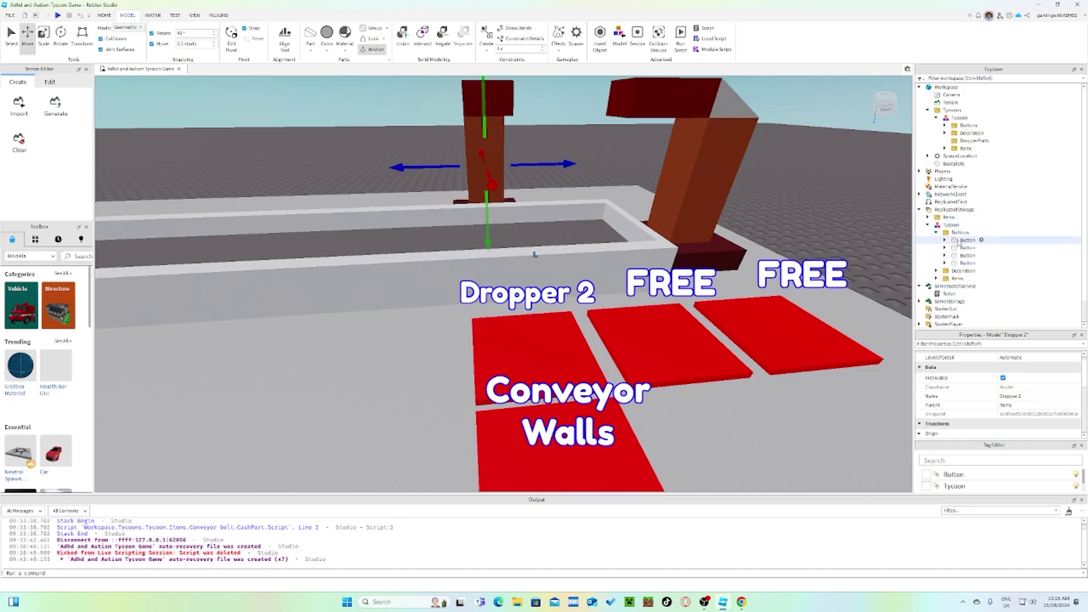
{"action": "left_click", "coordinate": [964, 240]}
{"action": "left_click", "coordinate": [967, 248]}
{"action": "left_click", "coordinate": [970, 256]}
{"action": "left_click", "coordinate": [968, 240]}
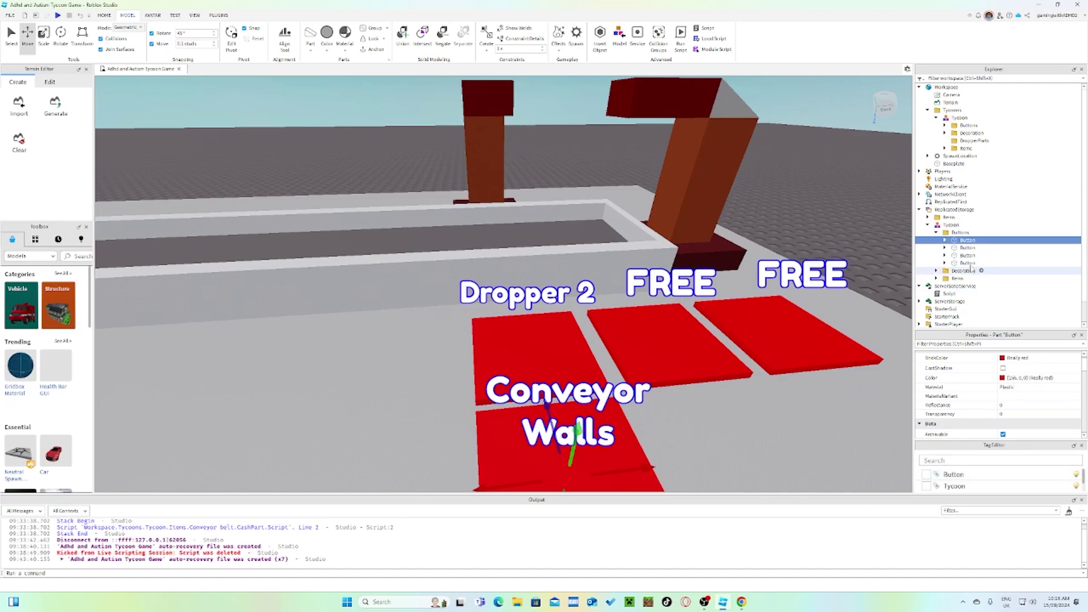
{"action": "left_click", "coordinate": [969, 248]}
{"action": "left_click", "coordinate": [969, 263]}
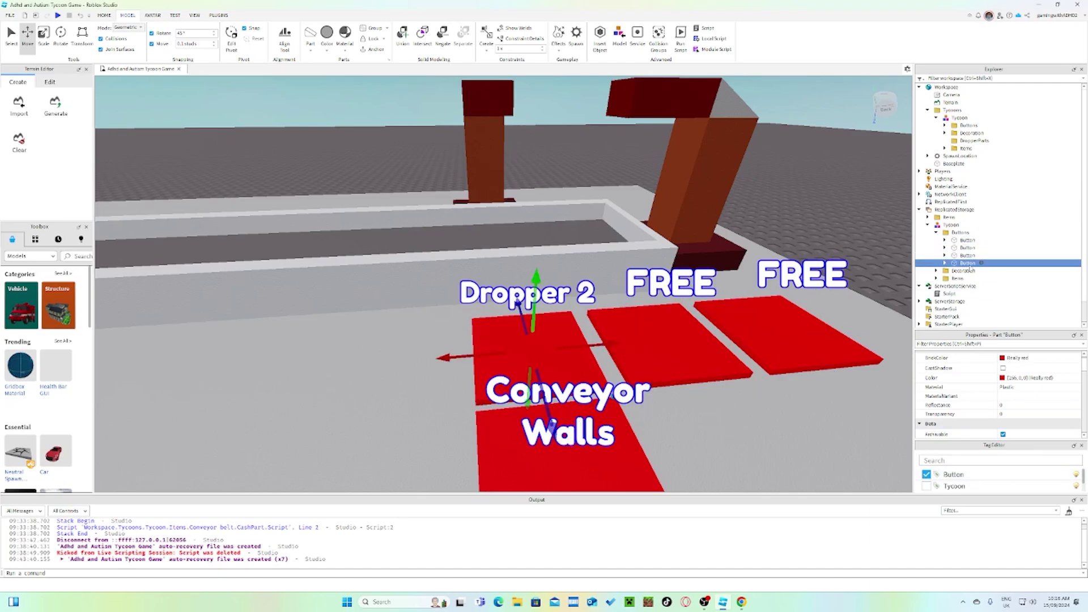
{"action": "left_click", "coordinate": [926, 476]}
{"action": "left_click", "coordinate": [781, 181]}
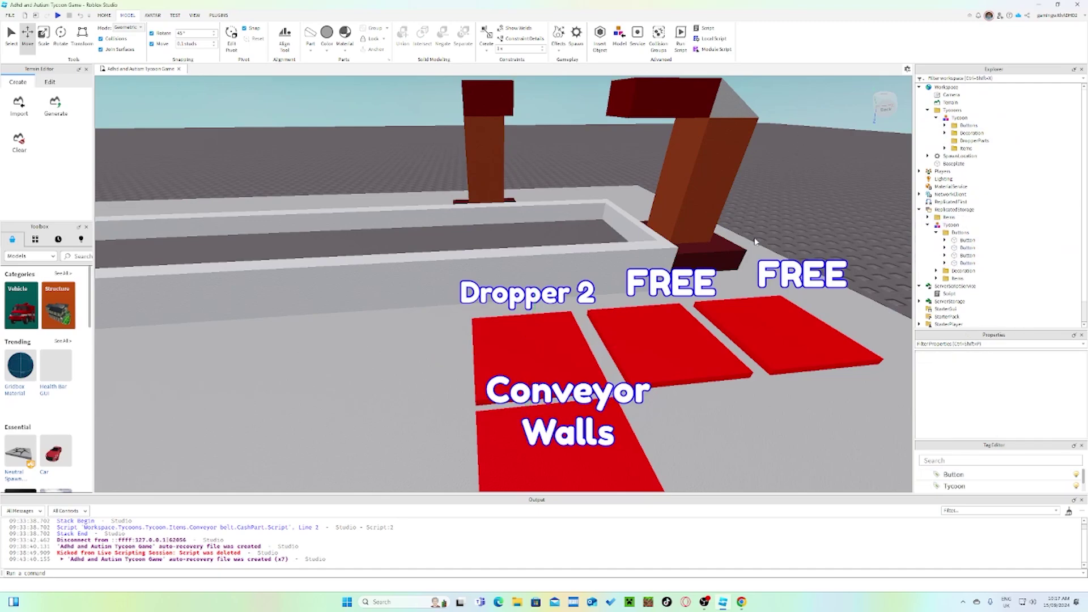
Step: Set the starting cash value to 300 in the PlayerAdded function of the ServerScriptService script and close the script
{"action": "scroll", "coordinate": [754, 241], "scroll_direction": "down", "scroll_amount": 1}
{"action": "right_click_drag", "start_coordinate": [755, 241], "coordinate": [754, 242]}
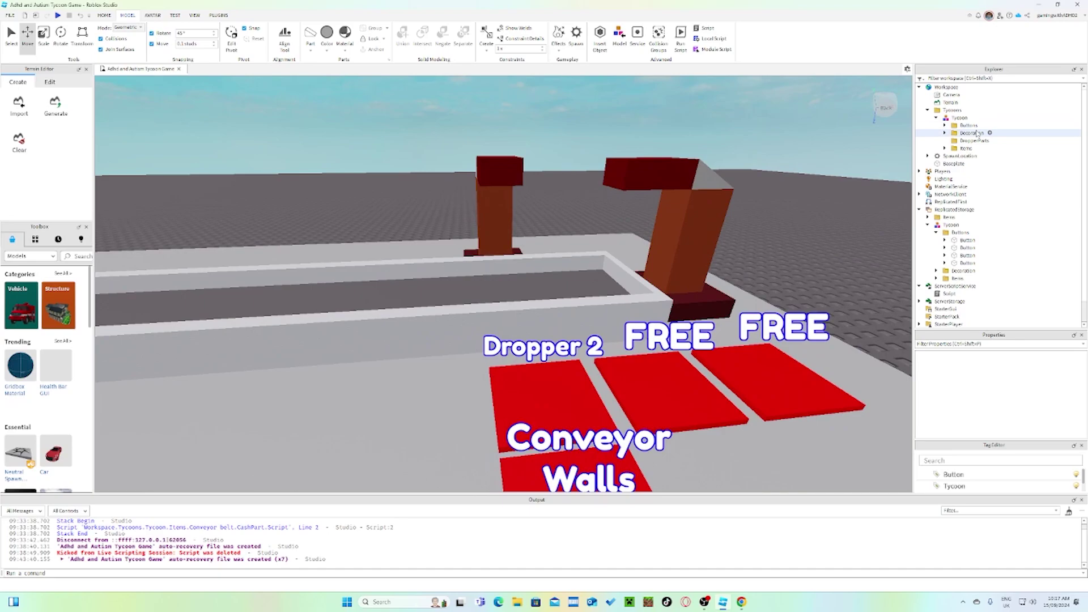
{"action": "double_click", "coordinate": [949, 294]}
{"action": "scroll", "coordinate": [344, 276], "scroll_direction": "down", "scroll_amount": 20}
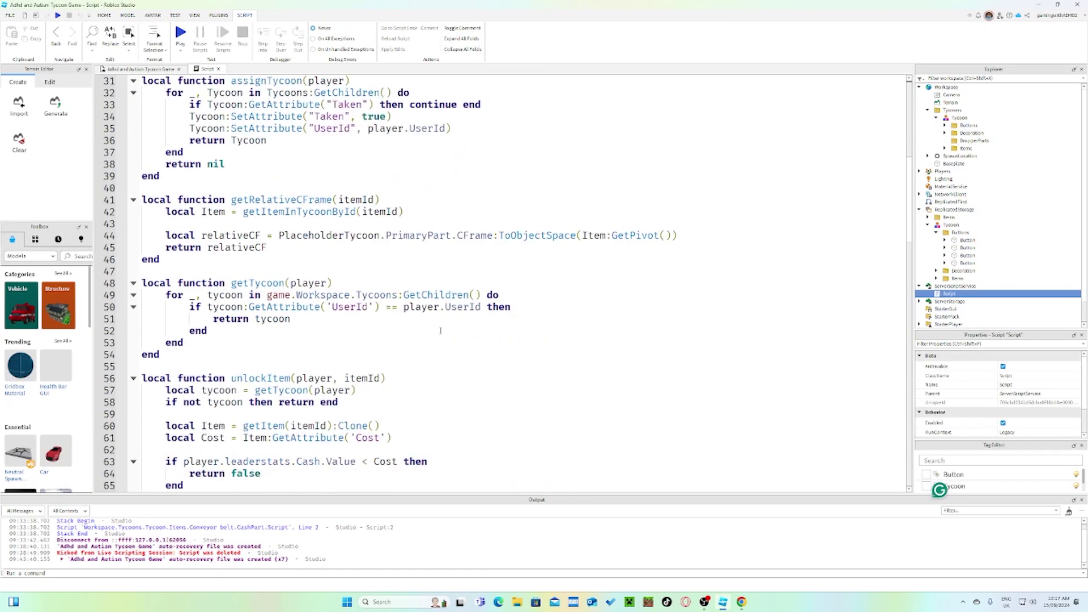
{"action": "double_click", "coordinate": [258, 271]}
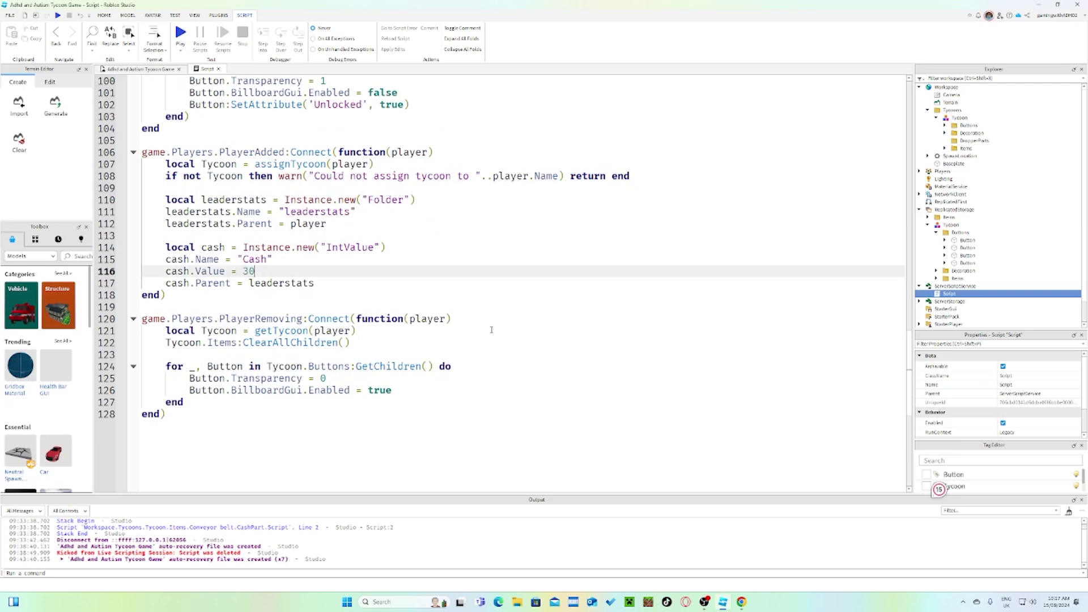
{"action": "left_click", "coordinate": [696, 286]}
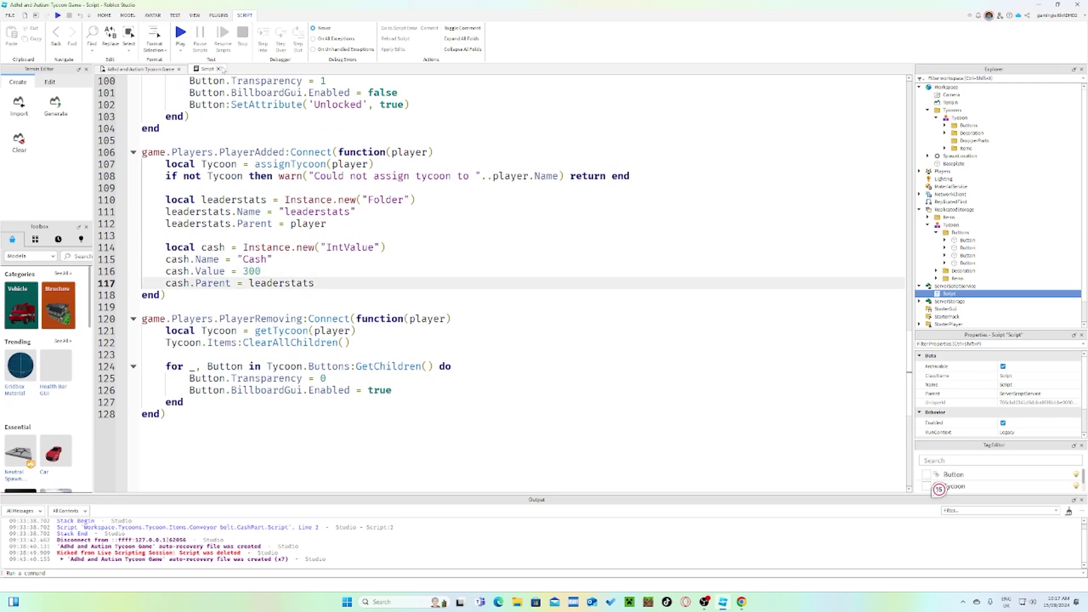
{"action": "left_click", "coordinate": [219, 69]}
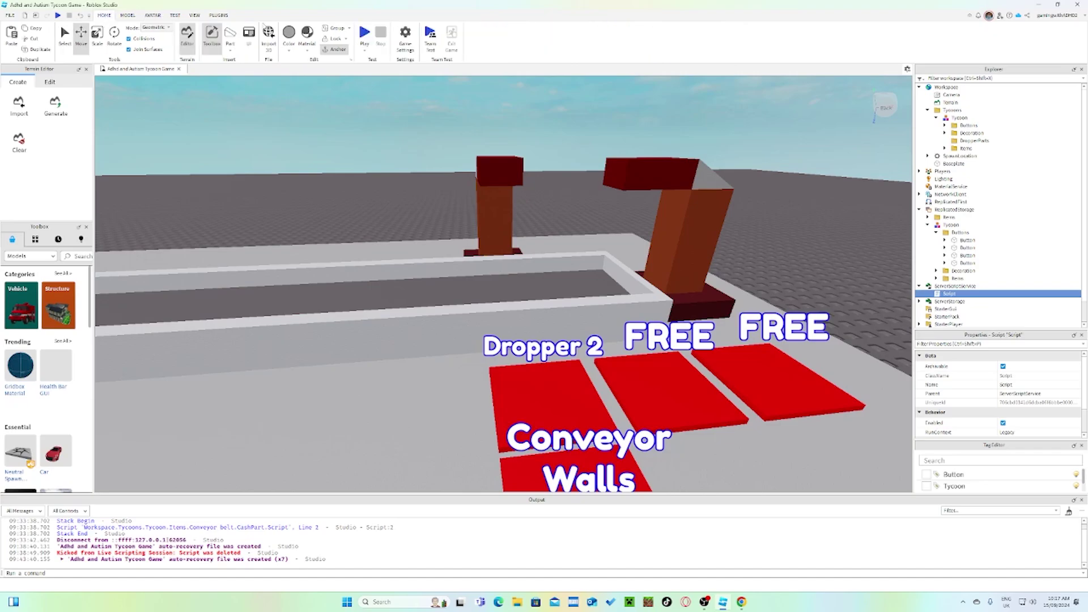
Step: Playtest the game by walking onto the Starter Dropper and Conveyor belt buttons to unlock both items, and end the test
{"action": "left_click", "coordinate": [364, 33]}
{"action": "key", "text": "w"}
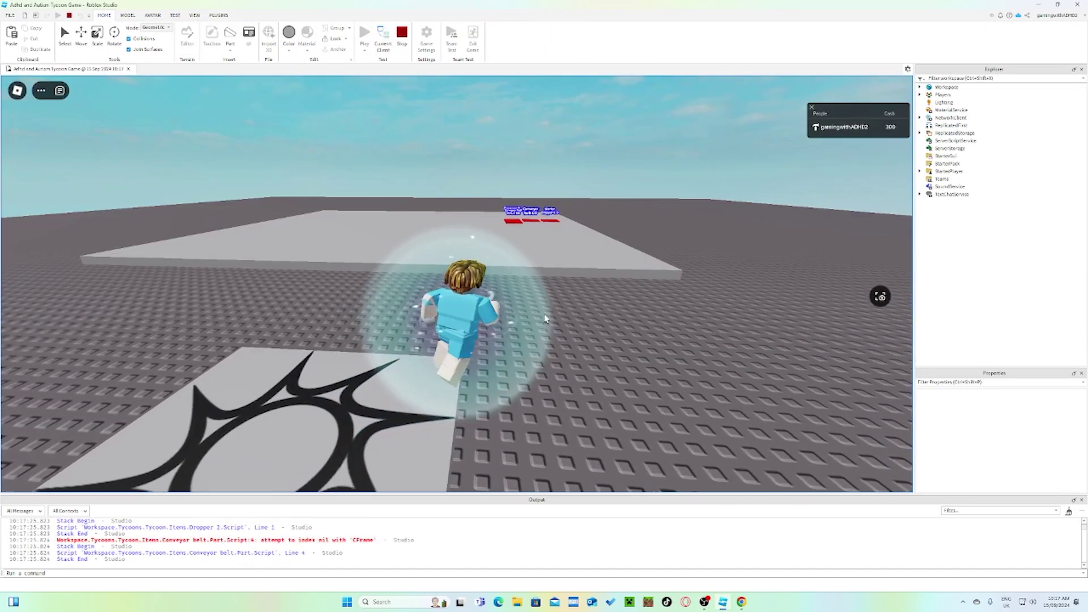
{"action": "right_click_drag", "start_coordinate": [508, 308], "coordinate": [460, 264]}
{"action": "scroll", "coordinate": [461, 265], "scroll_direction": "up", "scroll_amount": 3}
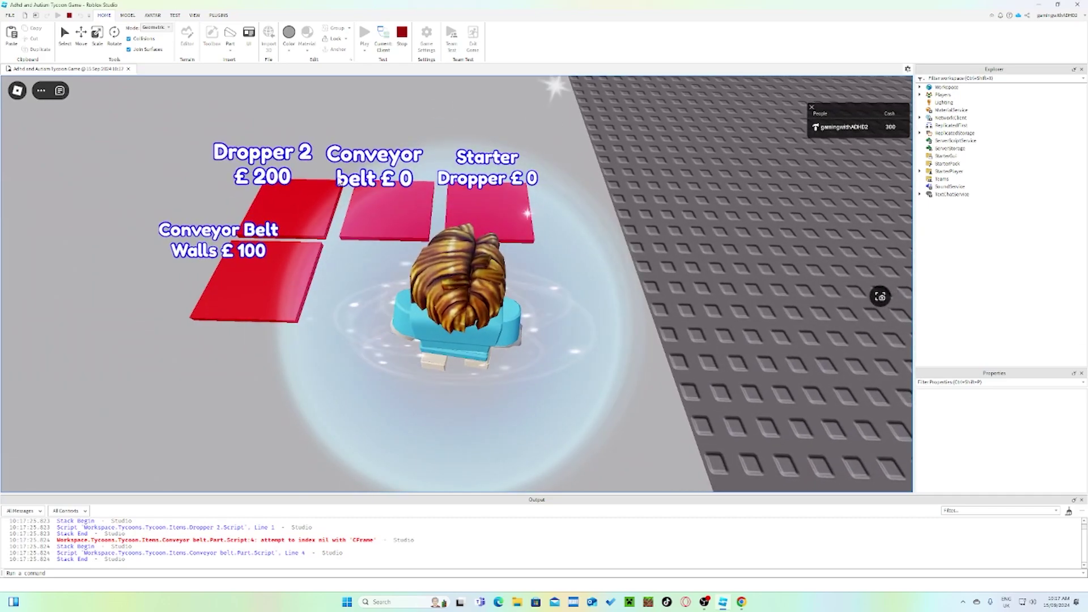
{"action": "key", "text": "d"}
{"action": "key", "text": "w"}
{"action": "key", "text": "a"}
{"action": "right_click_drag", "start_coordinate": [518, 288], "coordinate": [518, 287]}
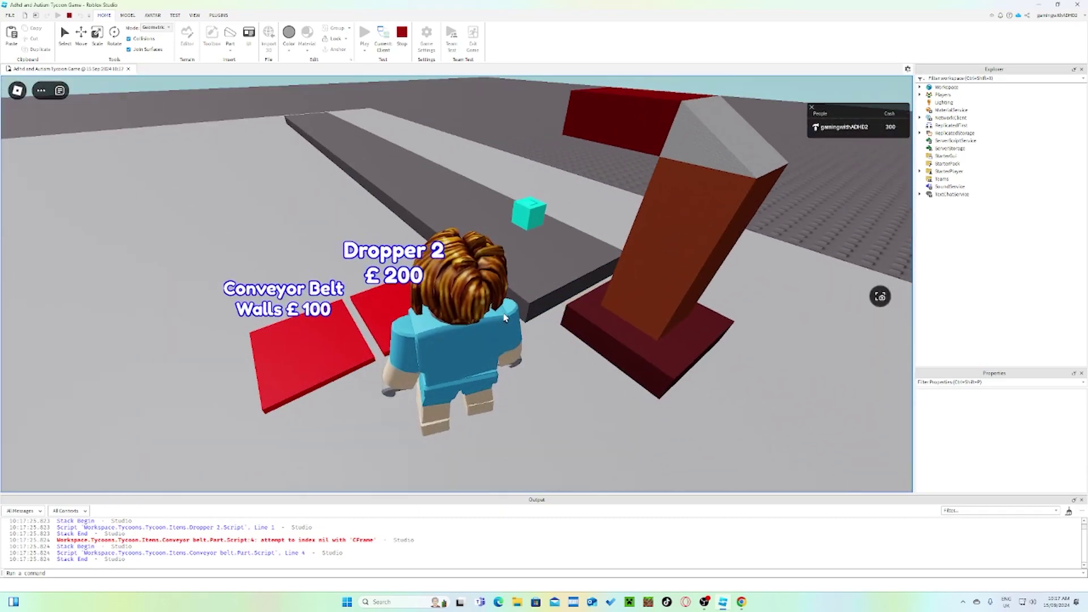
{"action": "left_click", "coordinate": [402, 32]}
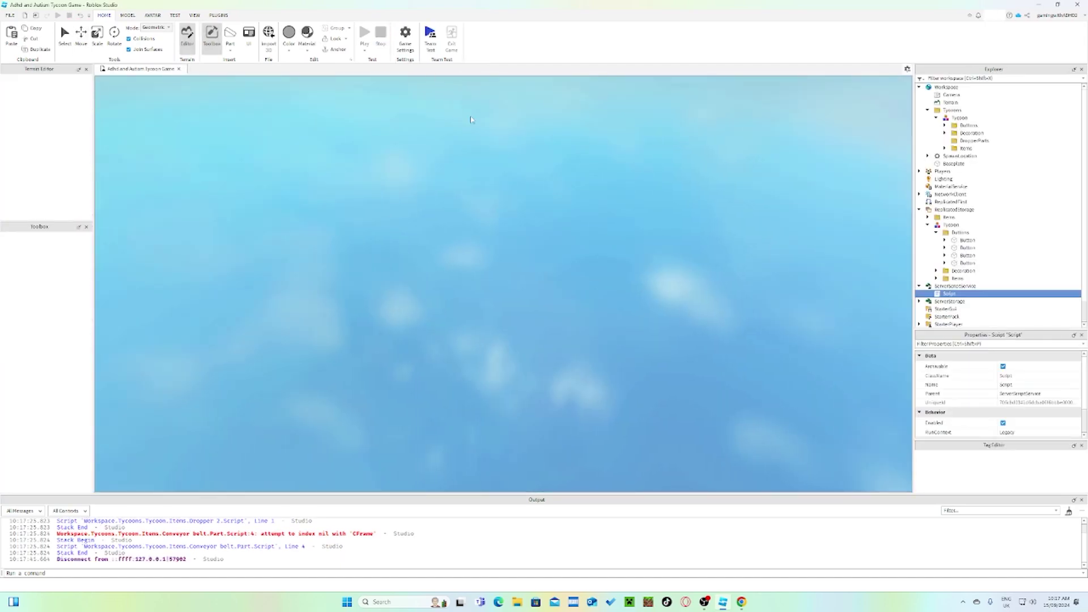